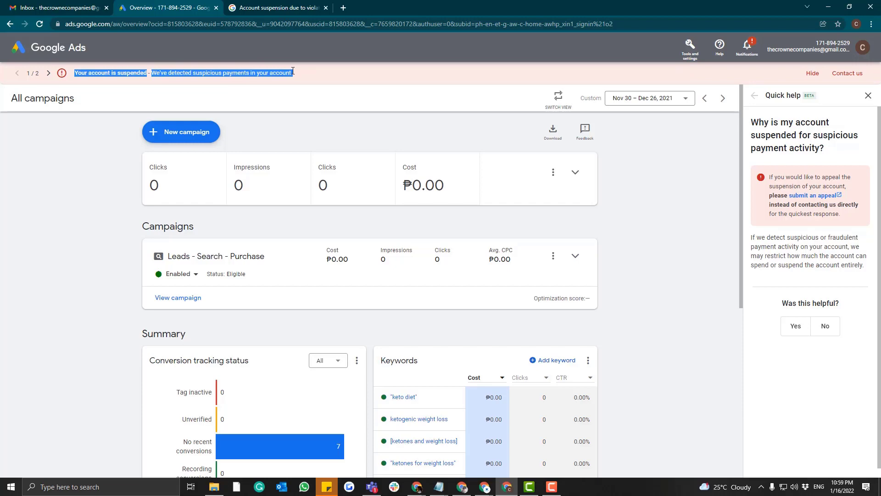
Review the Gmail reactivation email body and the account-suspended warning text.
key(alt+Tab)
drag(244, 114, 226, 126)
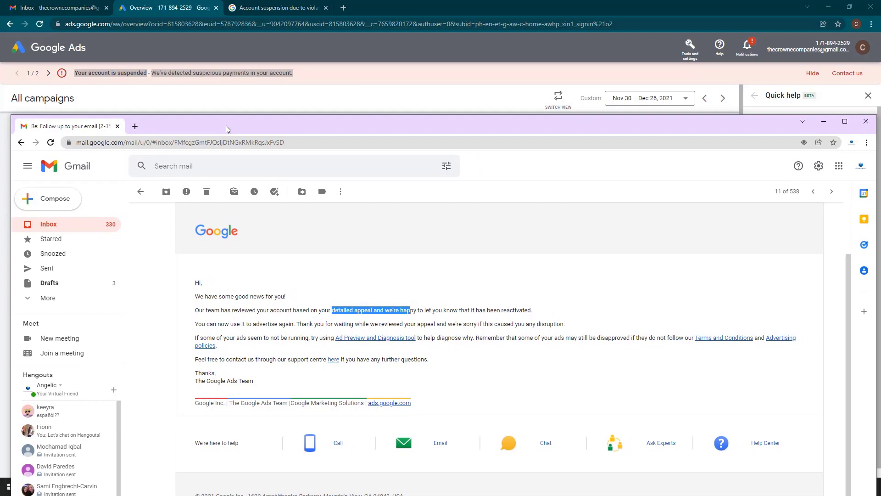
drag(192, 296, 414, 359)
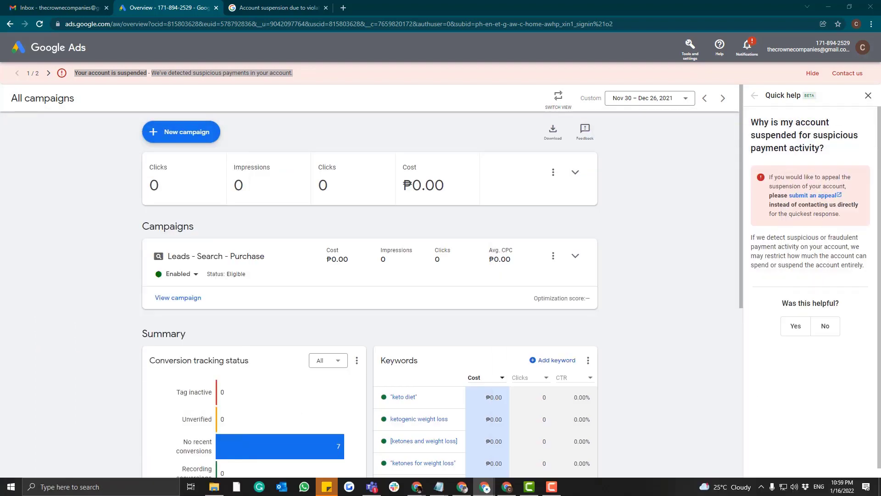
drag(296, 73, 75, 75)
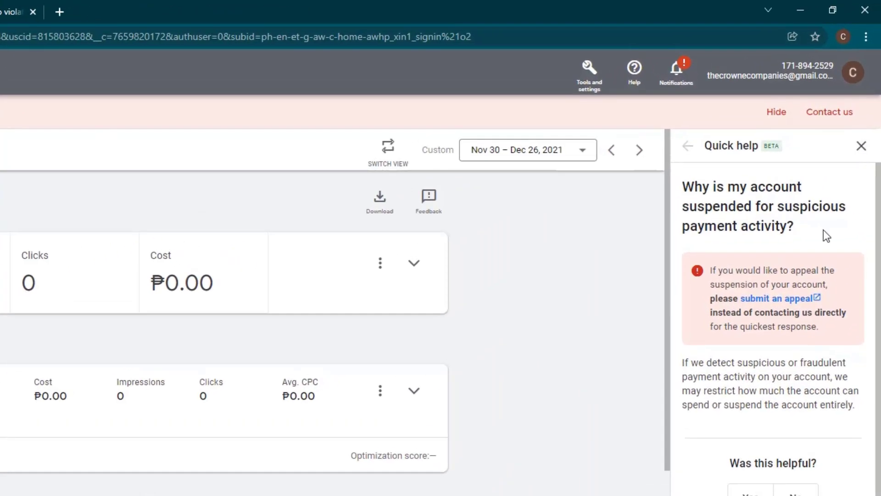
Reopen the Quick help suspension explanation and open the appeal page in a new tab.
click(858, 156)
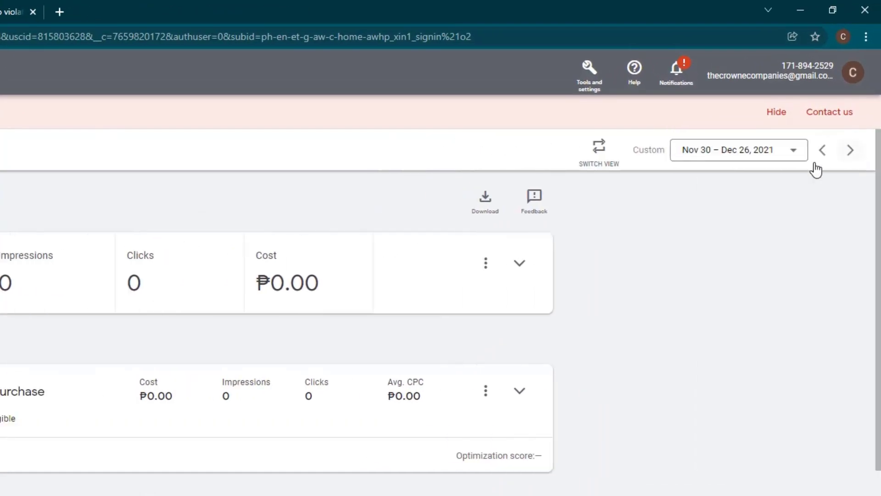
click(839, 120)
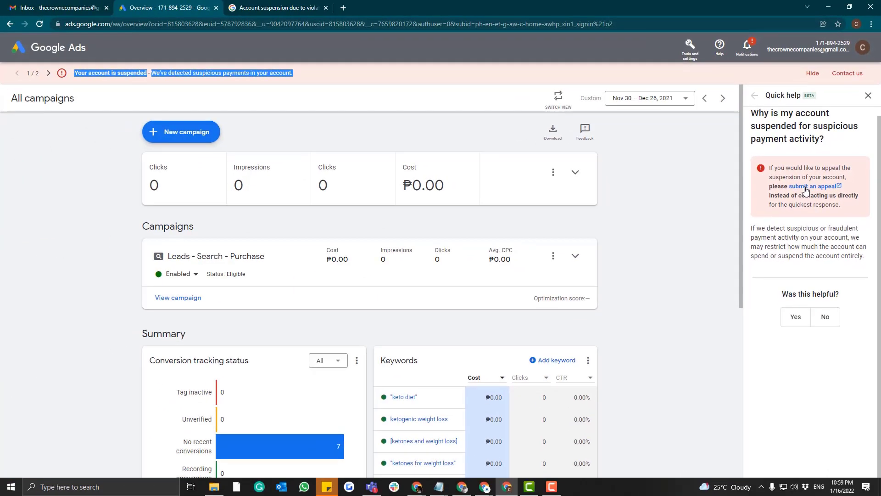
click(806, 186)
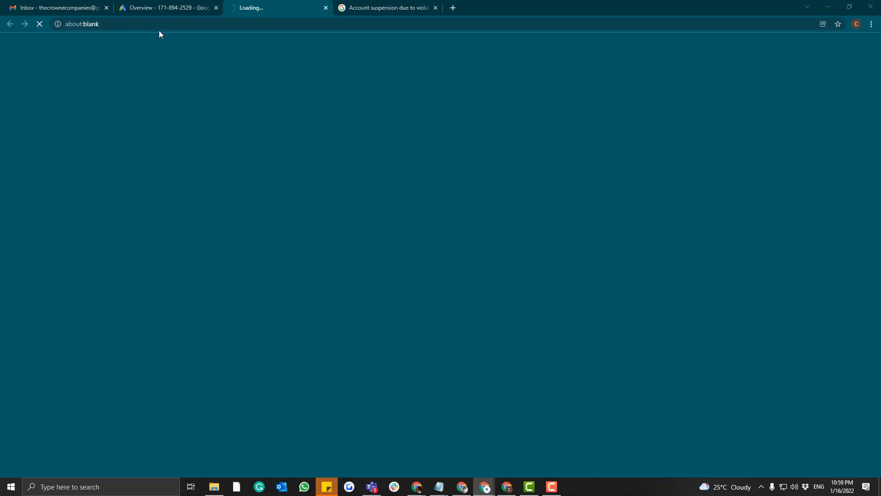
Return to the Google Ads overview and review the suspicious-payments warning banner.
click(165, 12)
drag(154, 73, 328, 77)
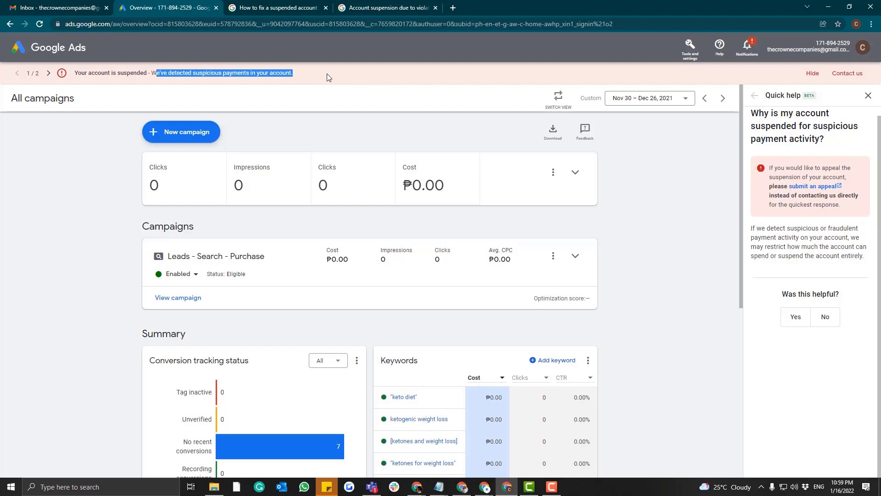
click(66, 72)
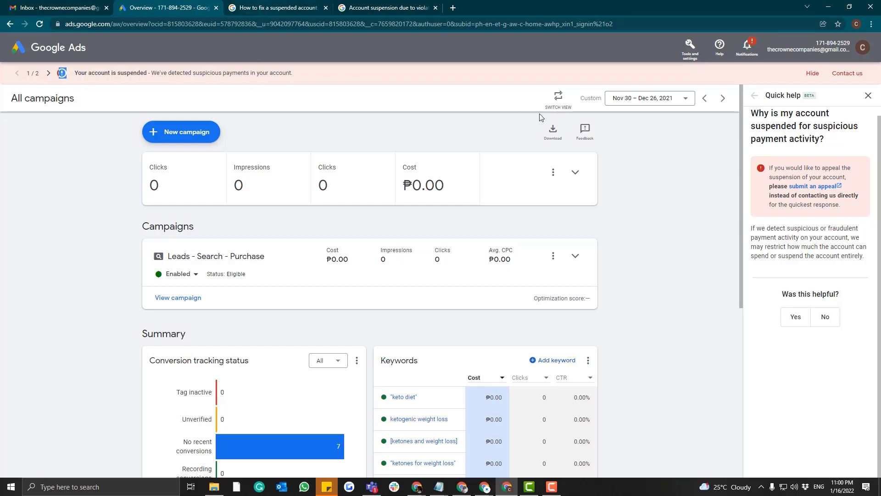
Open the 'Appeal your suspension' form and check the prefilled contact name and email.
click(290, 11)
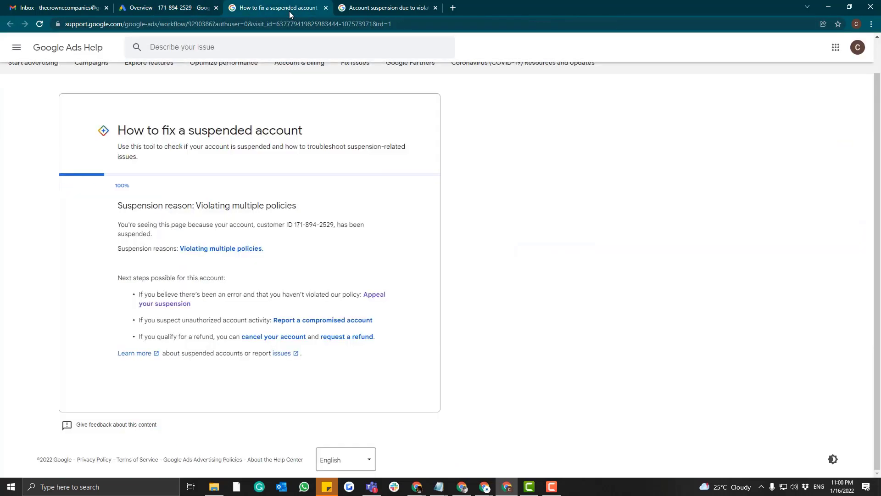
click(381, 299)
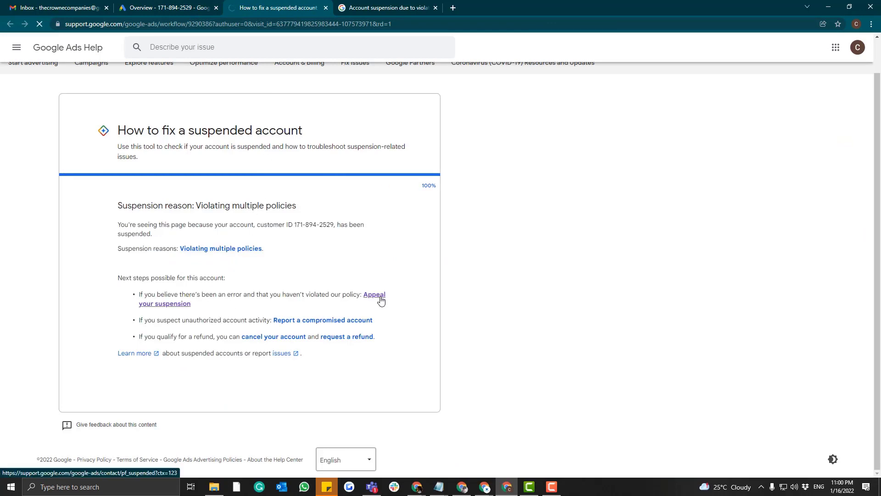
scroll(381, 300, down, 4)
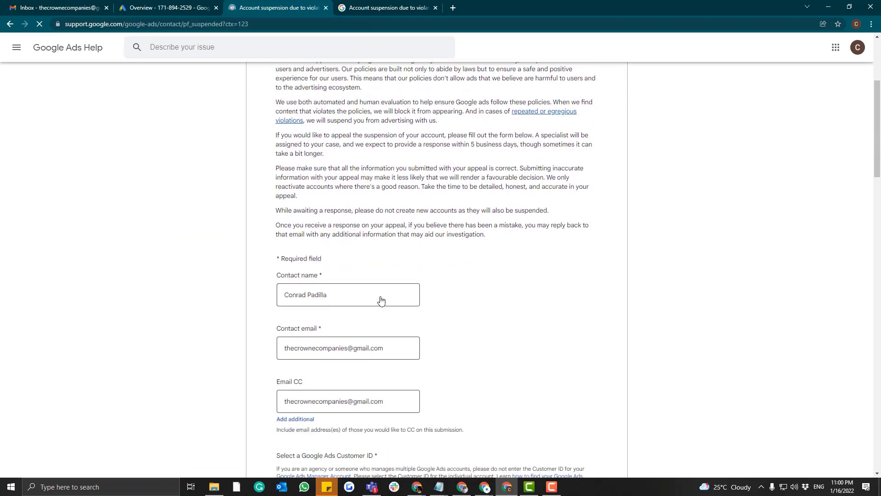
click(374, 292)
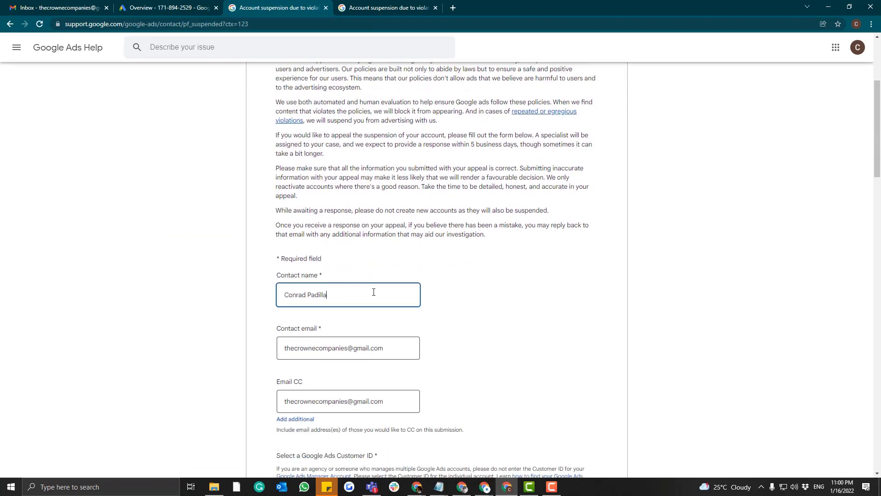
mouse_move(332, 281)
mouse_down()
mouse_move(301, 279)
mouse_move(353, 281)
mouse_move(321, 277)
mouse_up()
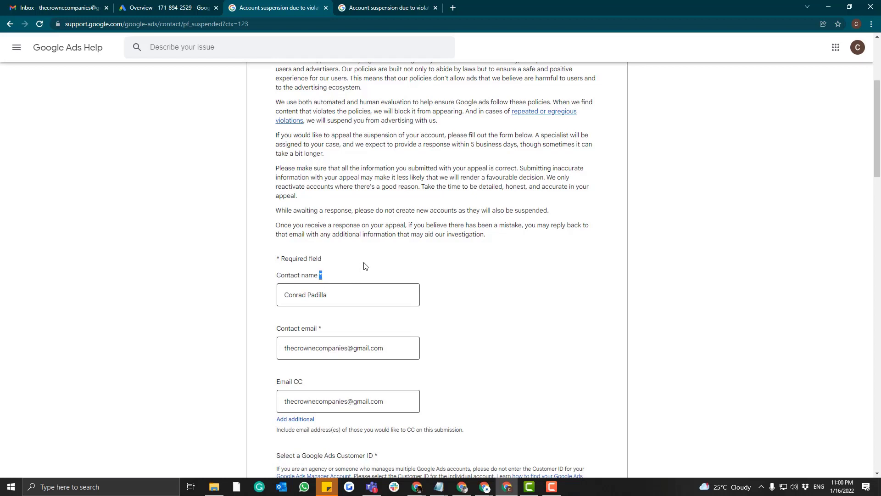
scroll(366, 266, down, 1)
click(350, 252)
click(328, 311)
click(306, 355)
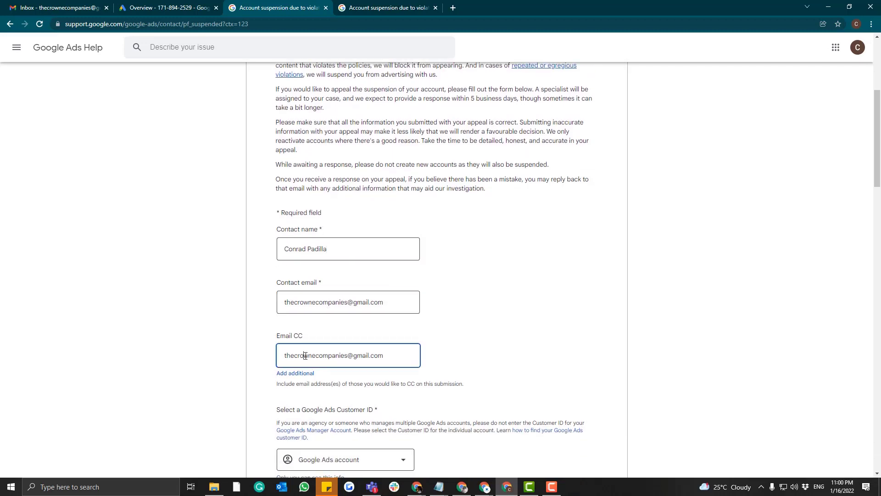
click(296, 302)
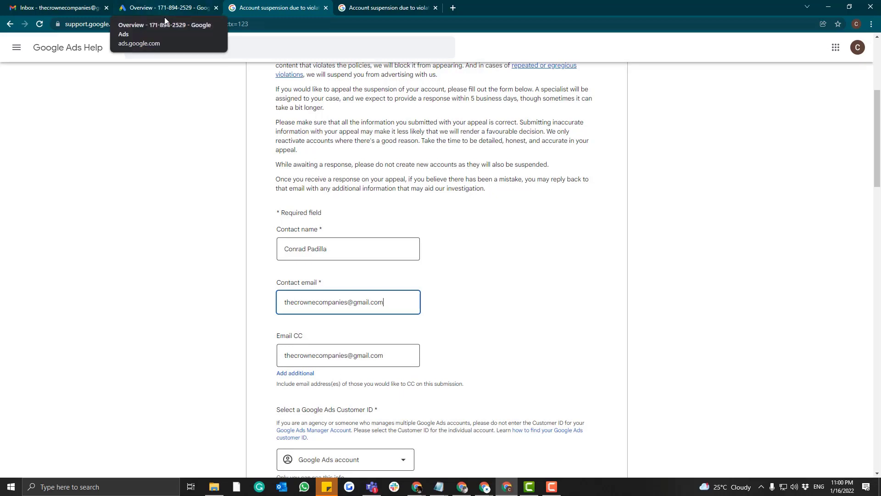
click(264, 295)
scroll(265, 295, down, 1)
scroll(265, 294, down, 3)
Replace the Email CC address with the suggested 'info' address.
click(295, 208)
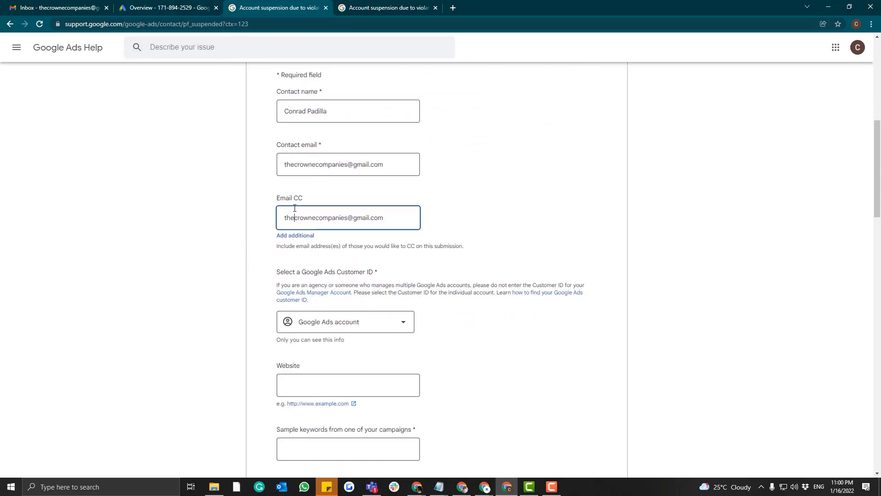
key(ctrl+a)
text(info)
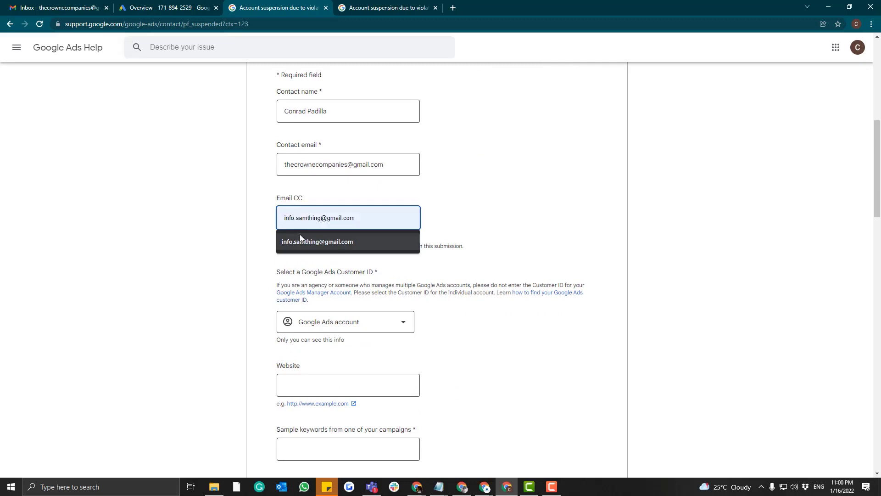
click(369, 235)
scroll(374, 241, down, 2)
click(375, 238)
click(377, 253)
scroll(457, 252, down, 3)
click(335, 158)
click(325, 184)
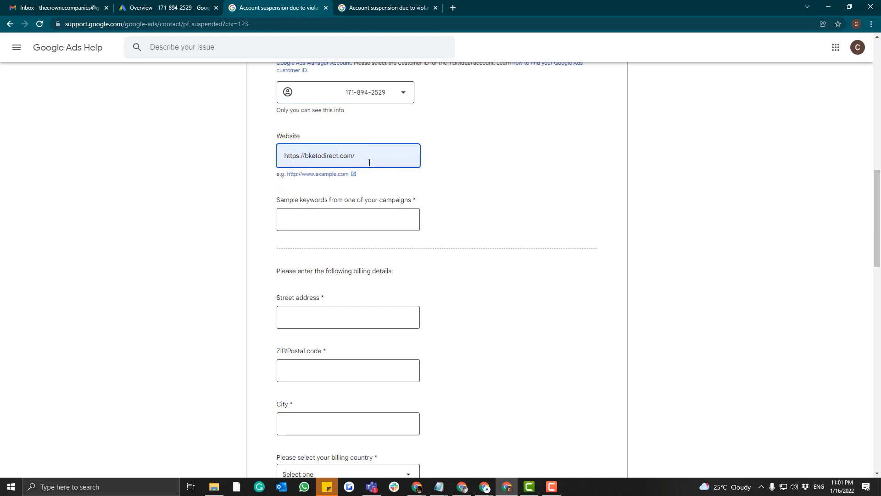
Fill the sample keywords field with the suggested keyword list.
click(290, 213)
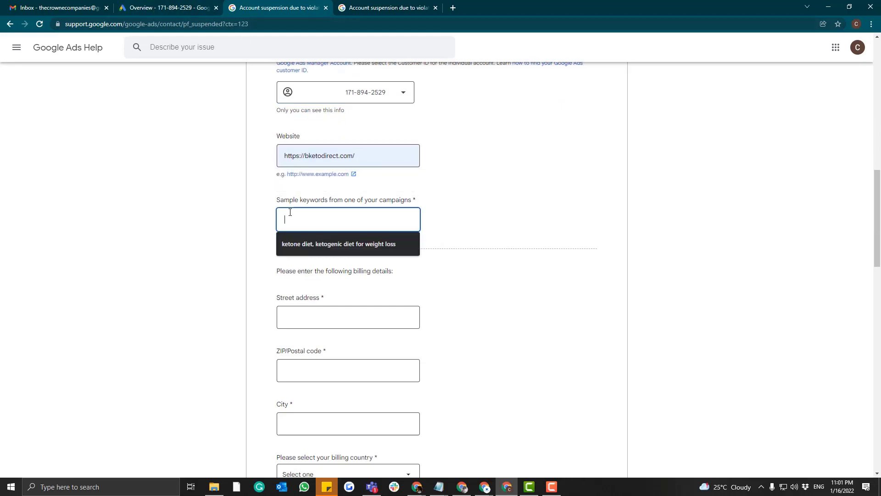
click(299, 244)
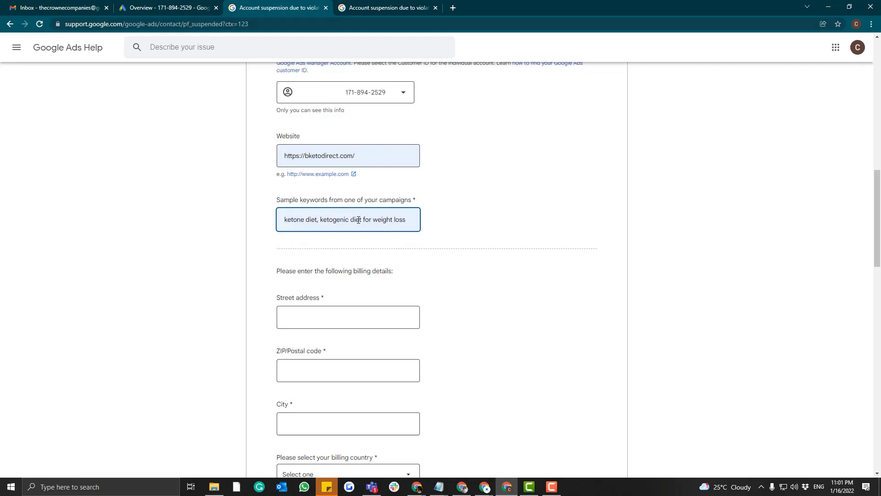
drag(411, 220, 272, 220)
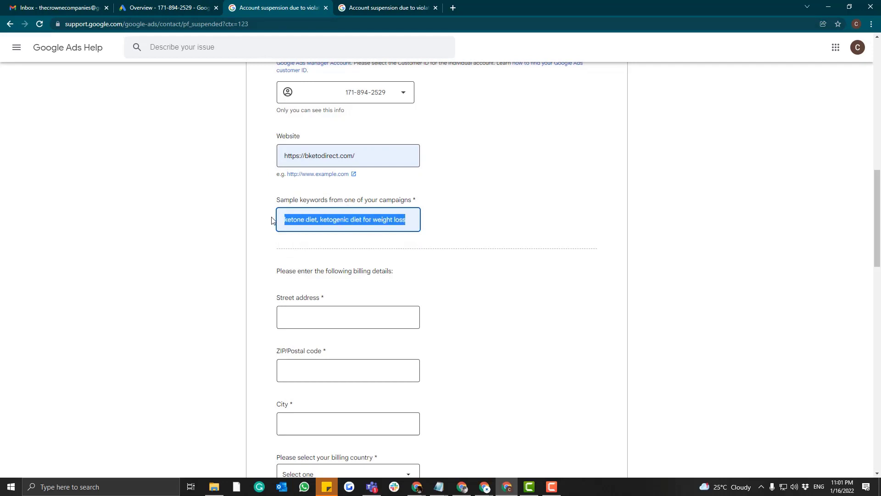
Cross-check the sample keywords against the account's Search keywords list in Google Ads.
click(188, 9)
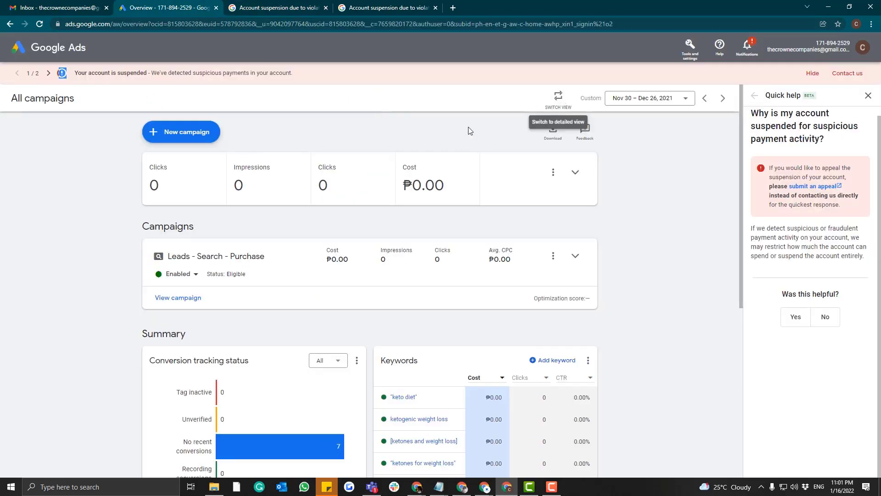
scroll(458, 252, down, 4)
scroll(458, 253, up, 4)
scroll(443, 250, down, 3)
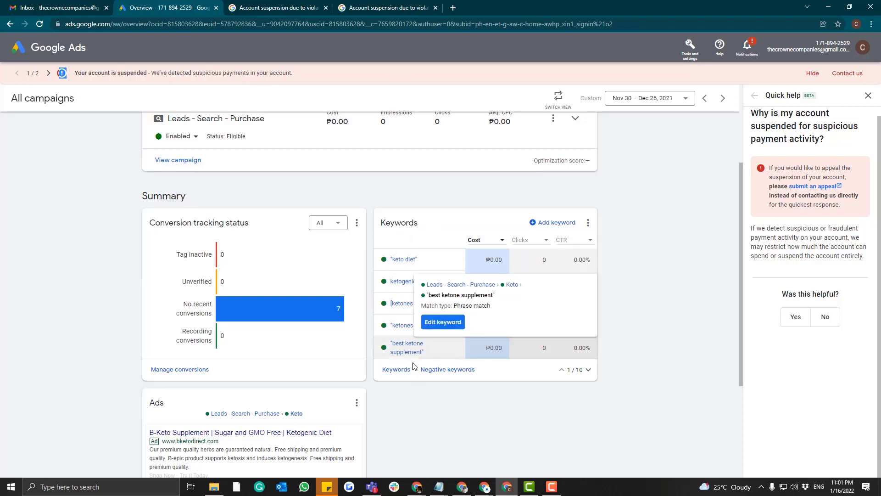
click(257, 9)
click(290, 221)
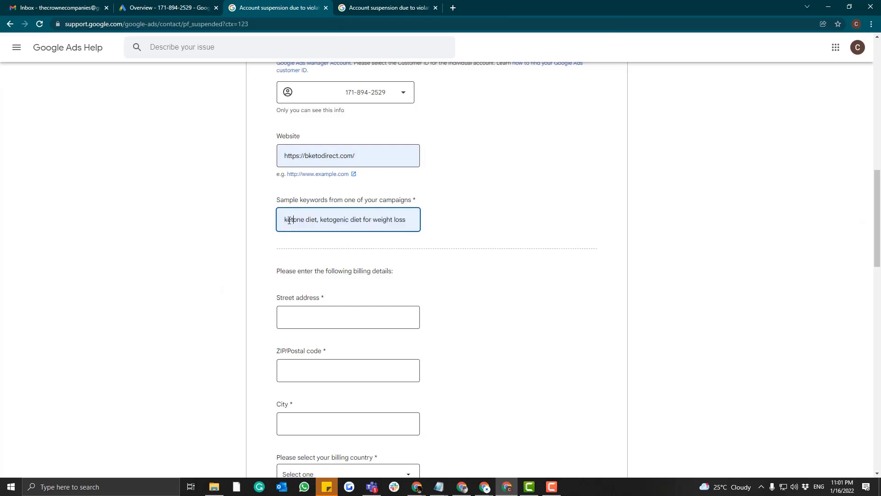
drag(282, 219, 394, 220)
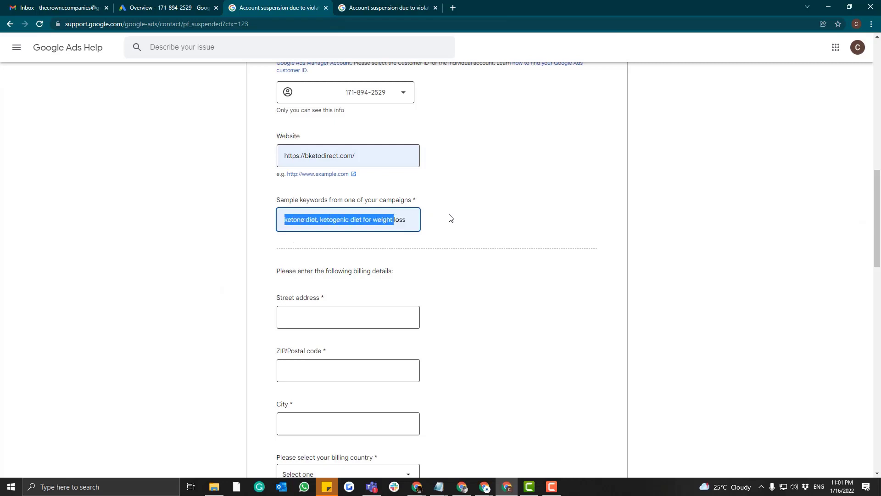
click(196, 6)
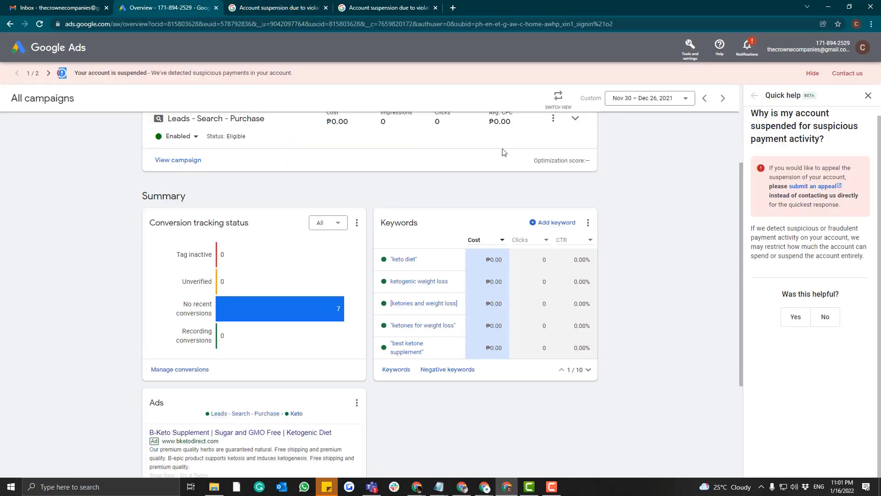
click(555, 102)
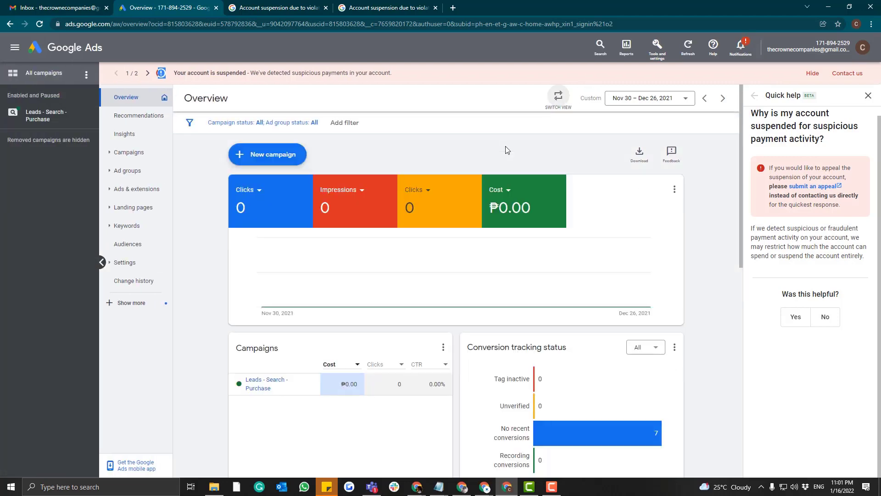
scroll(449, 203, down, 3)
scroll(322, 206, up, 3)
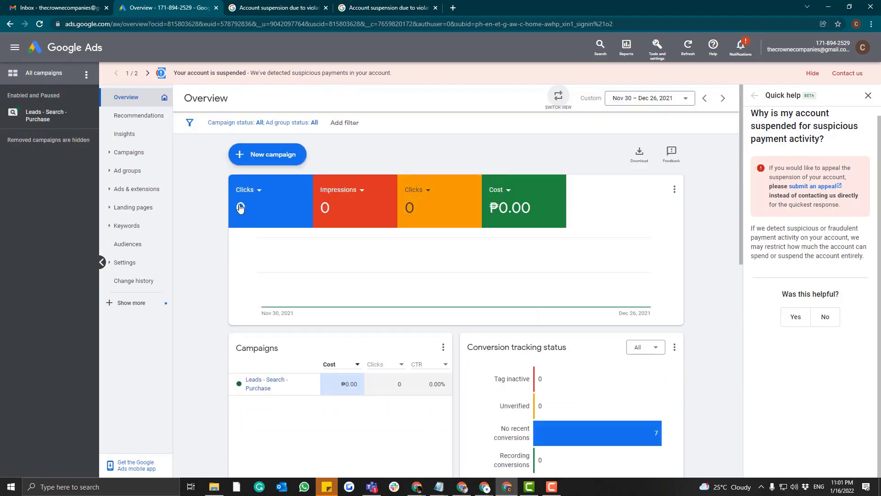
click(127, 225)
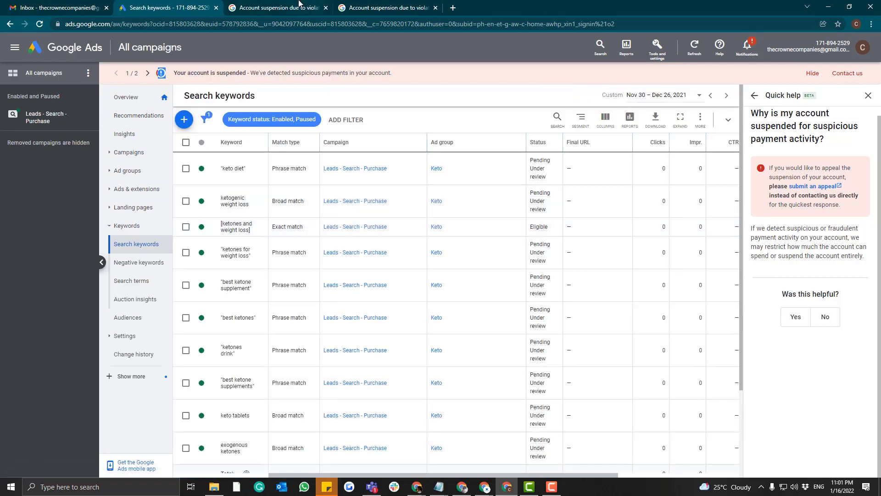
Fill the billing street address, ZIP code and city from the saved address.
key(ctrl+Tab)
scroll(316, 151, down, 2)
click(309, 224)
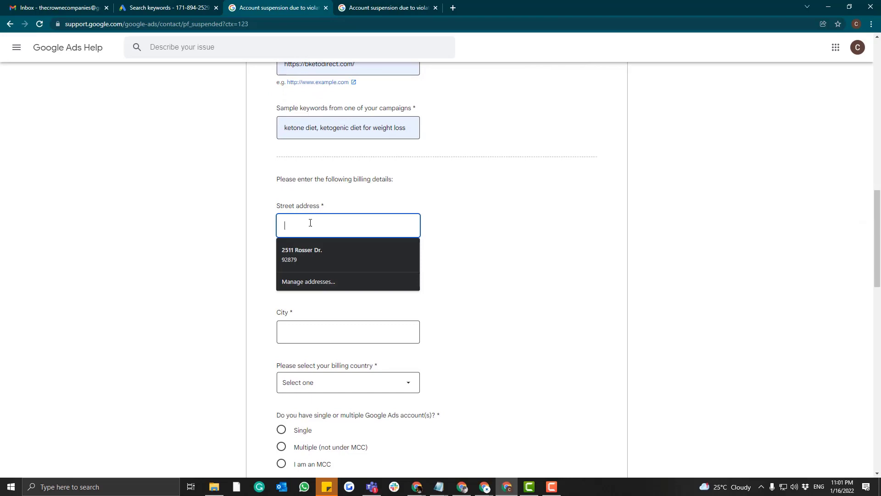
click(309, 249)
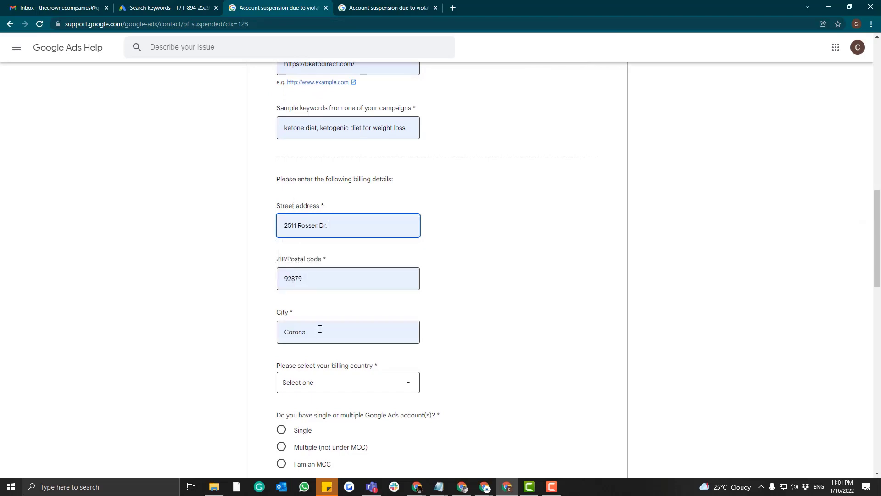
click(171, 6)
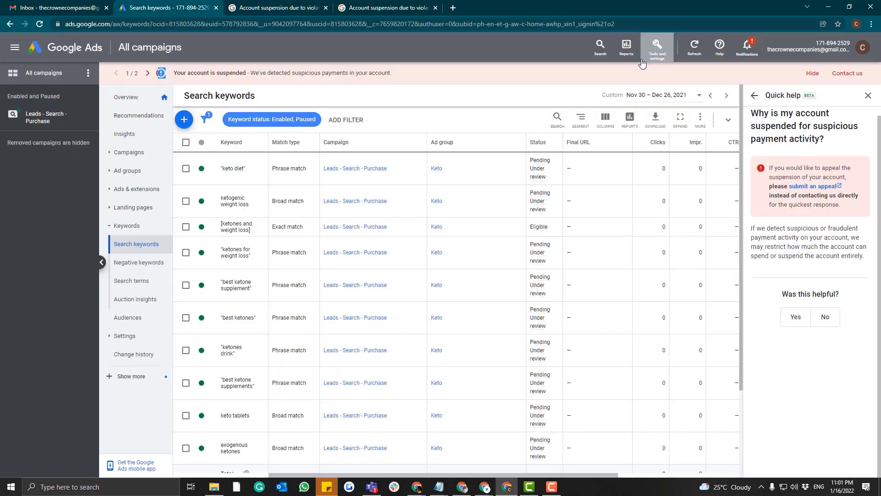
Check the primary Visa payment method and payments profile address in Billing settings.
click(666, 56)
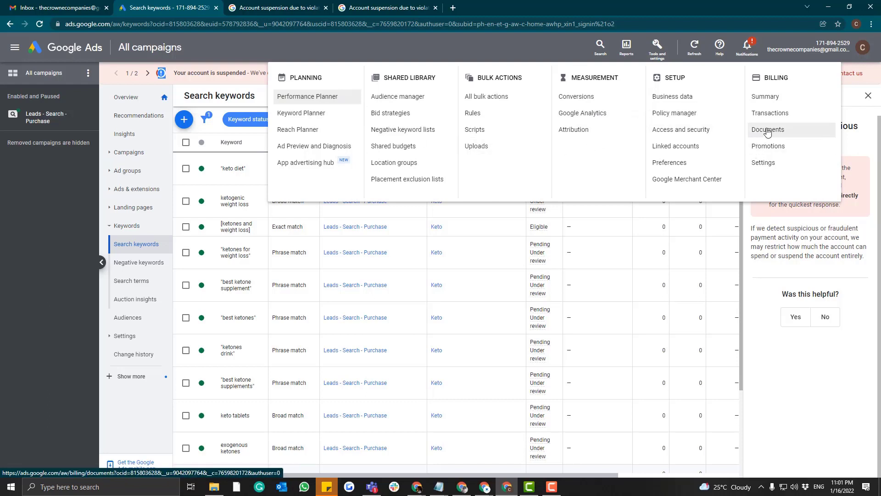
click(764, 163)
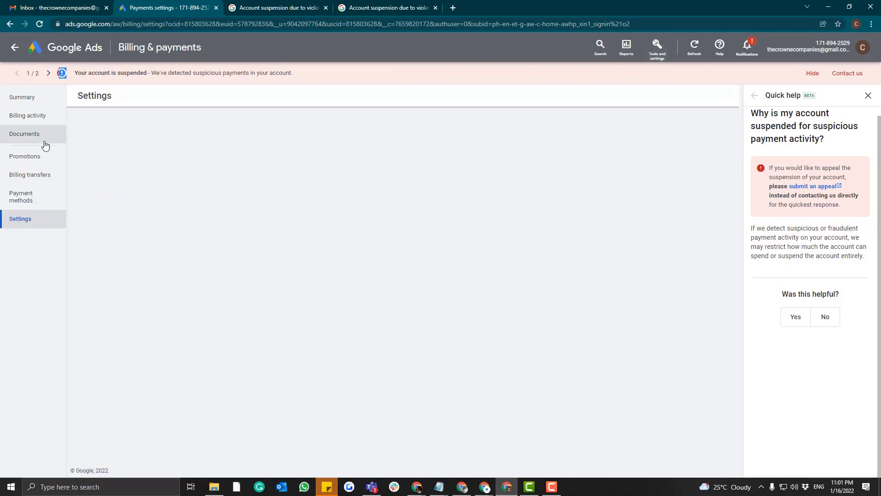
click(33, 202)
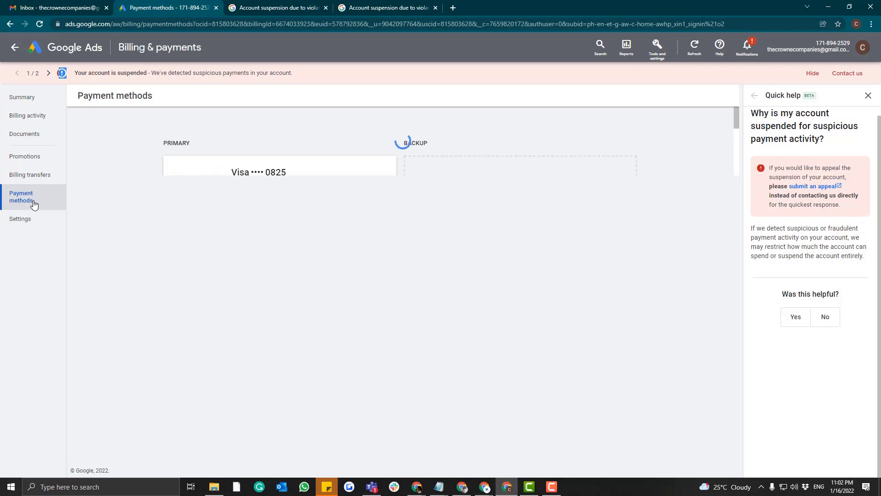
click(25, 223)
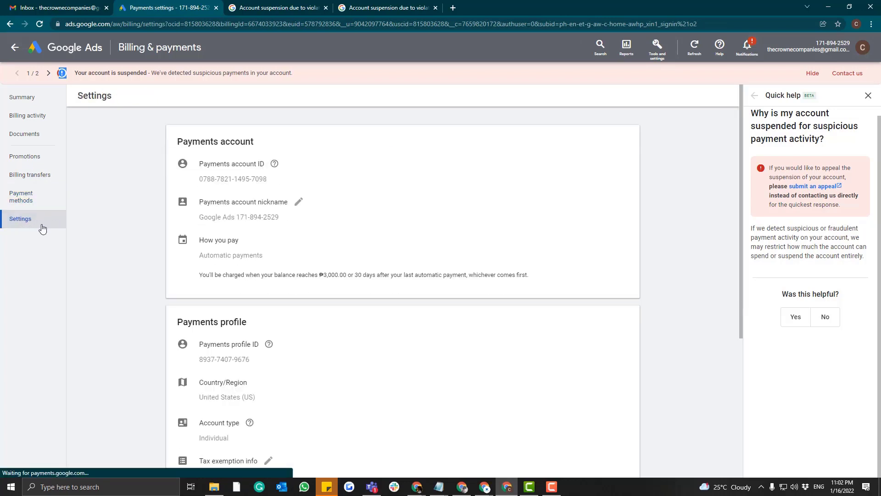
scroll(345, 228, down, 5)
scroll(344, 228, down, 1)
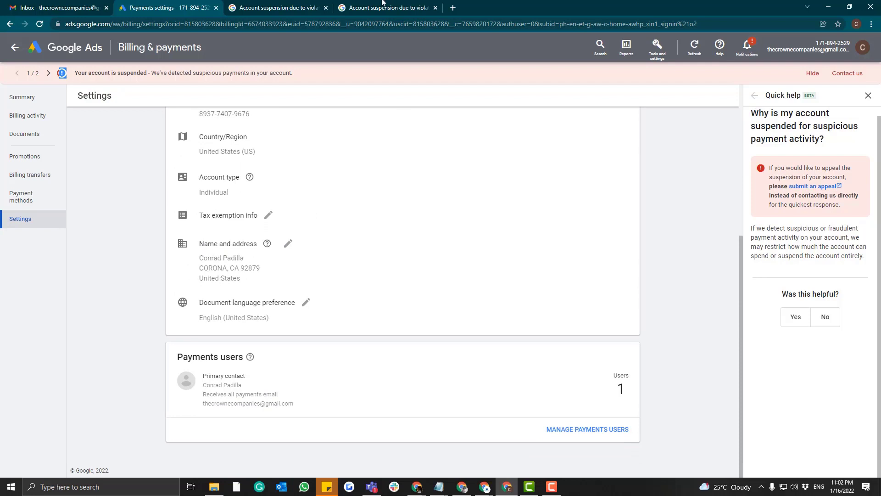
click(279, 7)
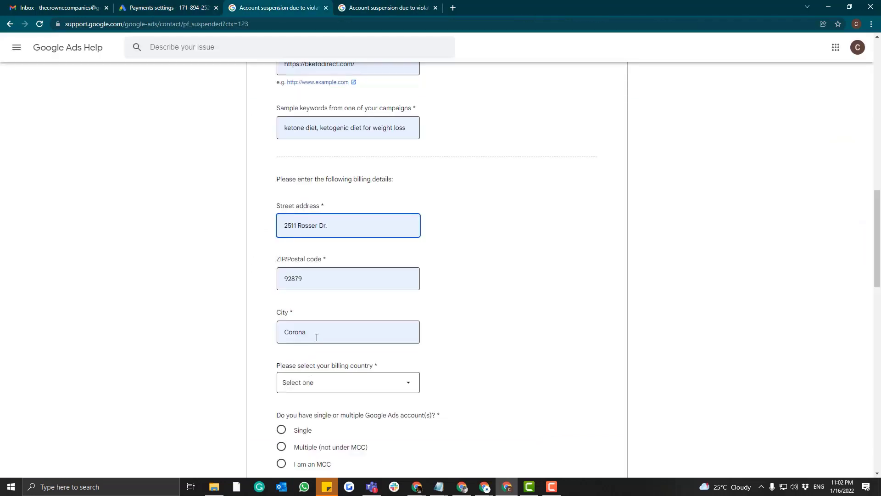
Select United States of America in the billing country list after checking Payments settings.
scroll(317, 337, down, 3)
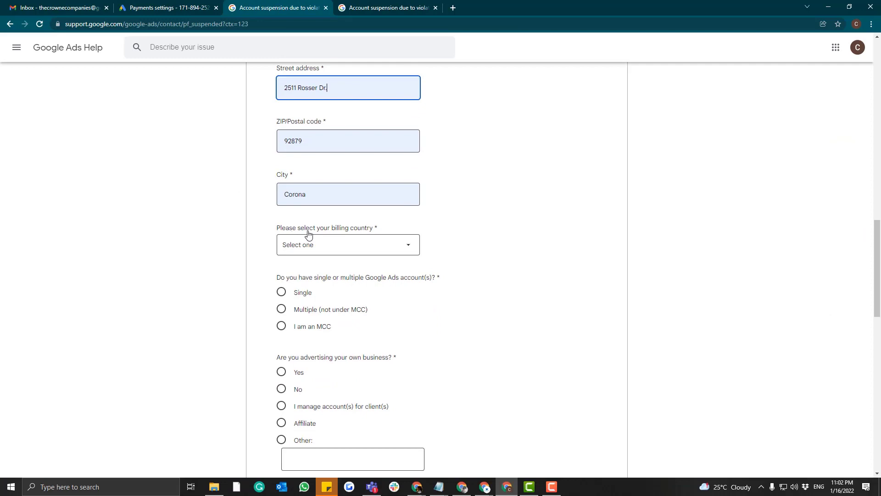
click(343, 245)
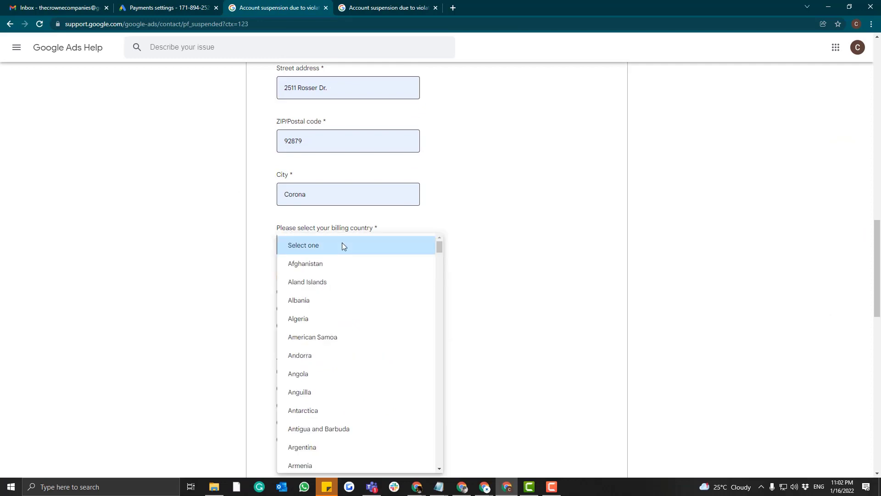
click(151, 8)
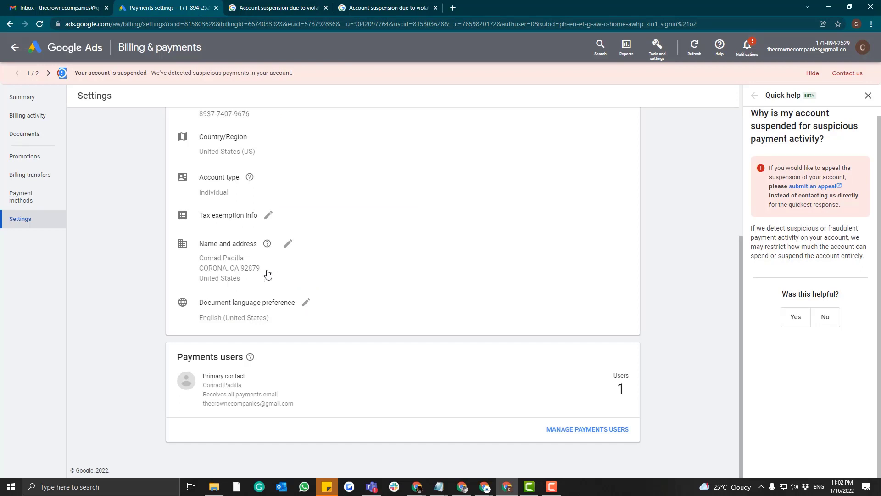
click(292, 8)
scroll(362, 332, down, 2)
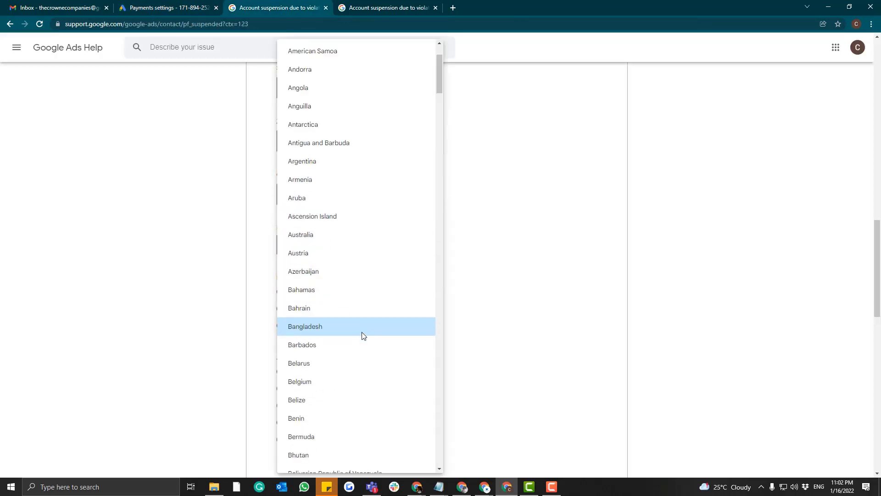
scroll(361, 335, down, 3)
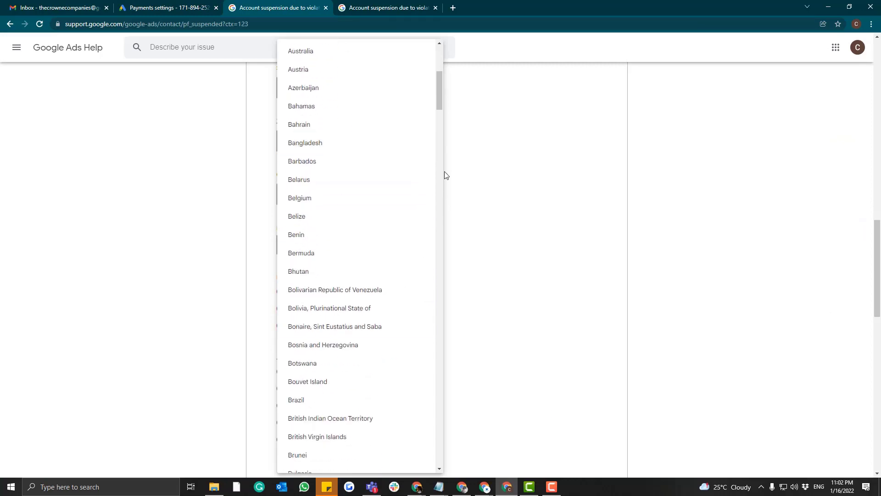
drag(438, 124, 442, 466)
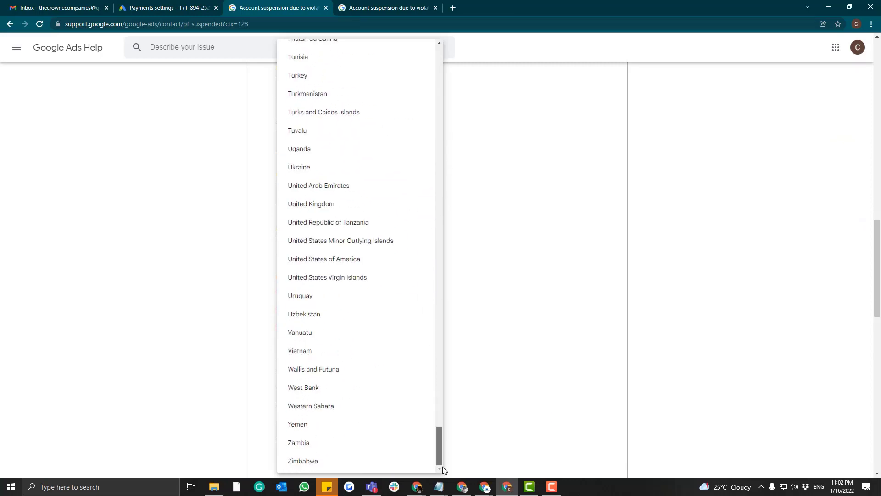
click(345, 264)
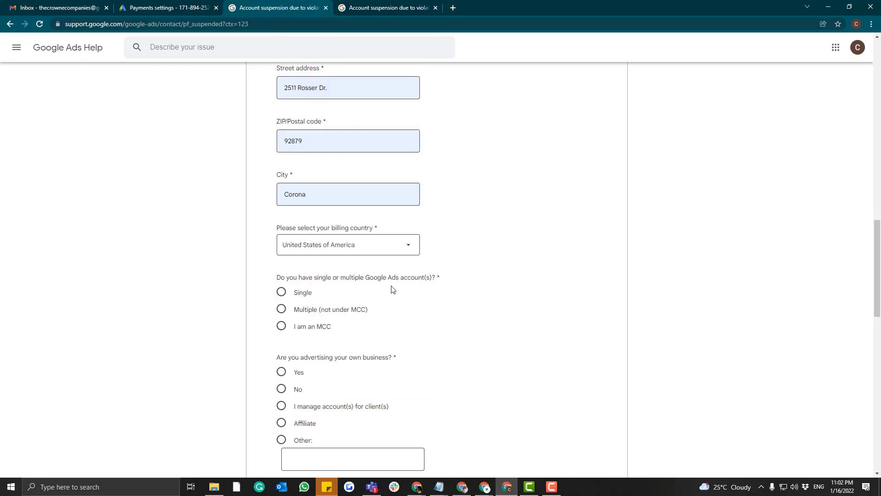
Answer Multiple (not under MCC) for accounts and Yes to advertising your own business.
click(284, 311)
scroll(468, 321, down, 2)
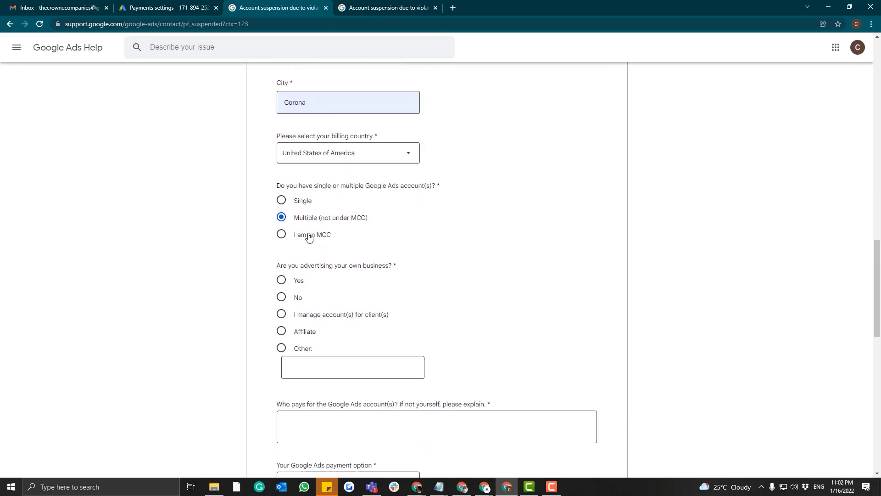
click(282, 280)
scroll(458, 328, down, 4)
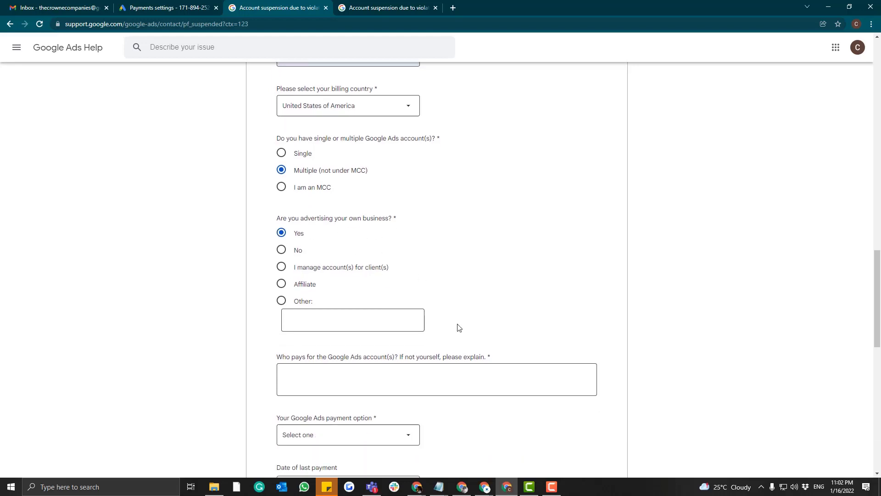
scroll(482, 274, up, 1)
double_click(487, 267)
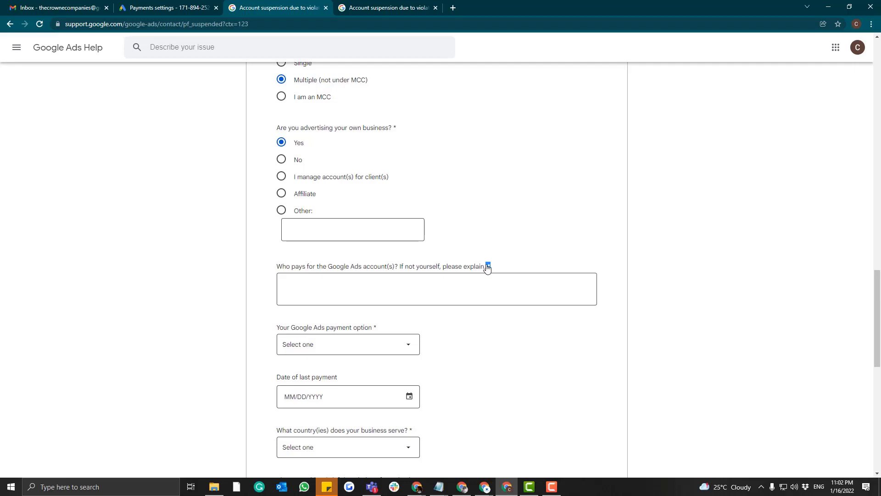
click(486, 293)
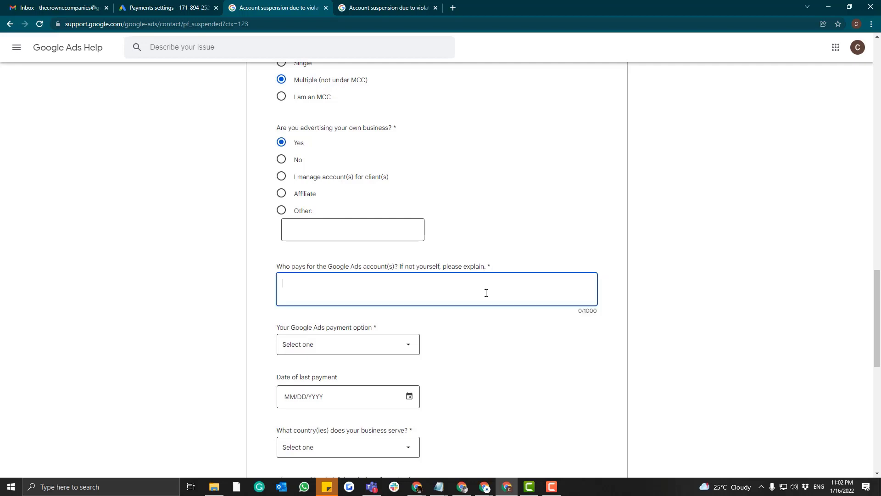
Keep the filled-in form copy and close the older partial copy.
click(375, 2)
scroll(357, 309, down, 3)
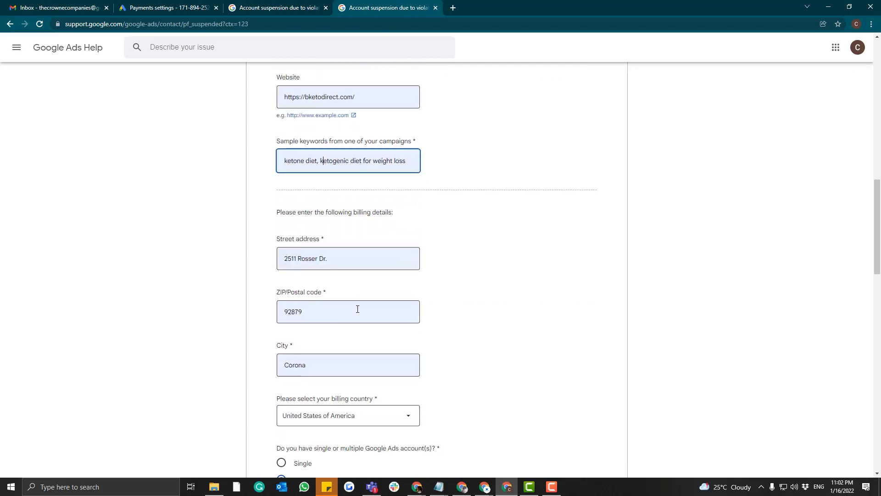
click(289, 7)
key(ctrl+w)
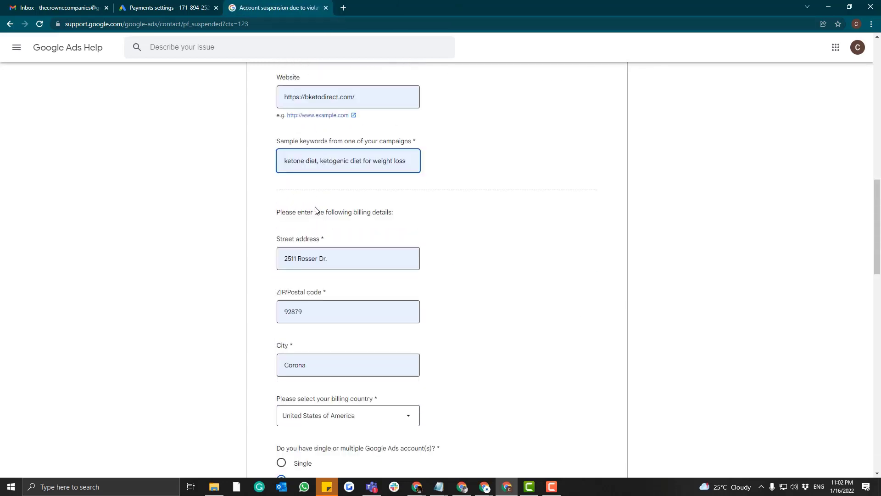
Review the who-pays answer, card payment, United States served and keto business description.
scroll(316, 210, down, 4)
scroll(232, 220, down, 5)
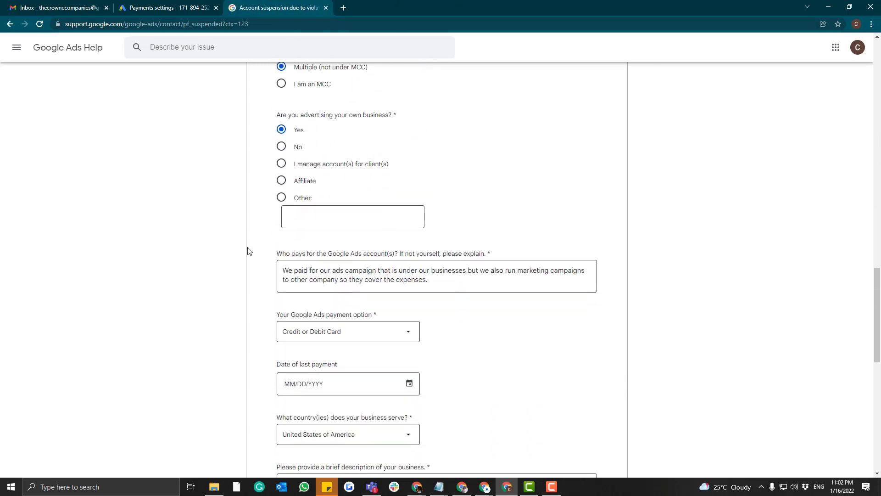
drag(282, 271, 461, 288)
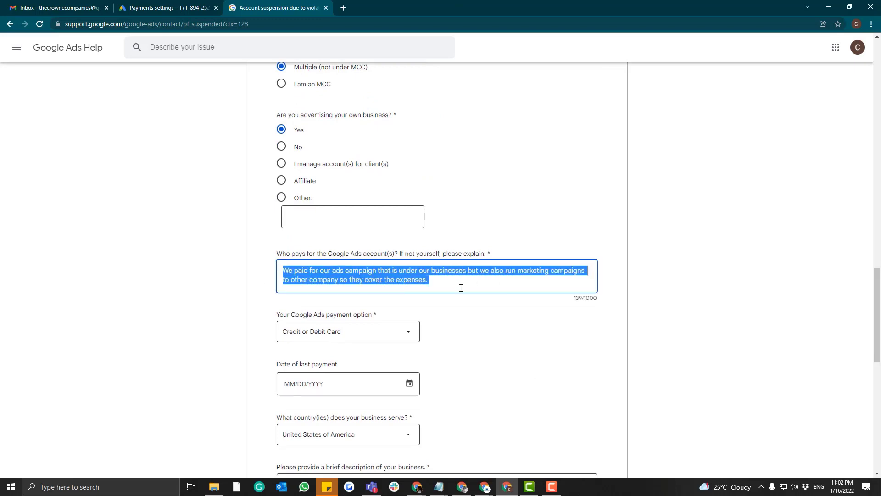
scroll(461, 312, down, 2)
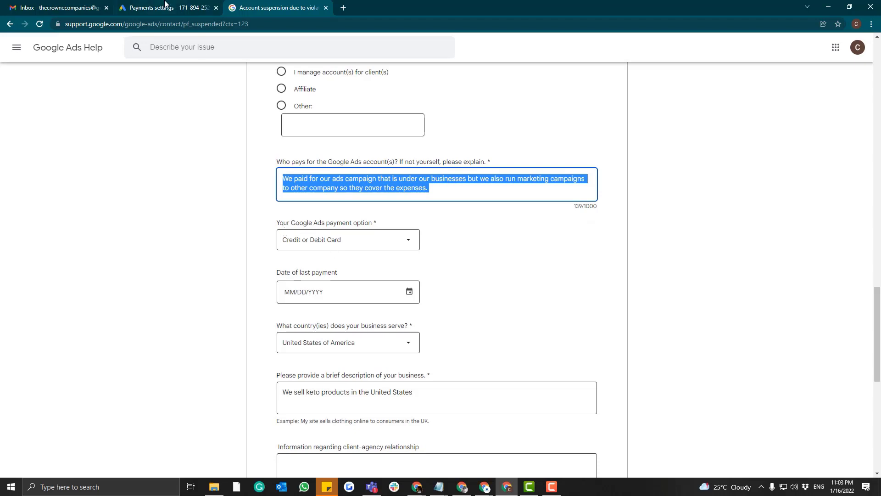
click(165, 4)
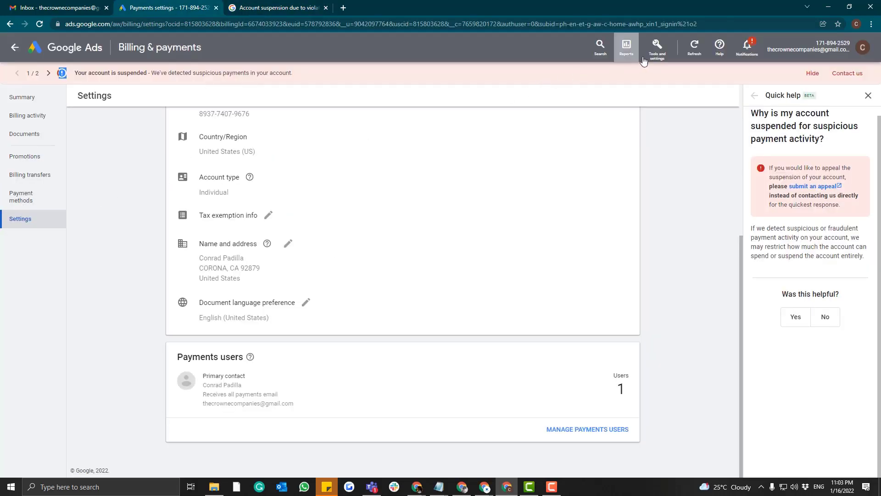
Check the Ads payment methods and billing summary showing no payments and a ₱648.20 balance.
click(657, 46)
click(757, 165)
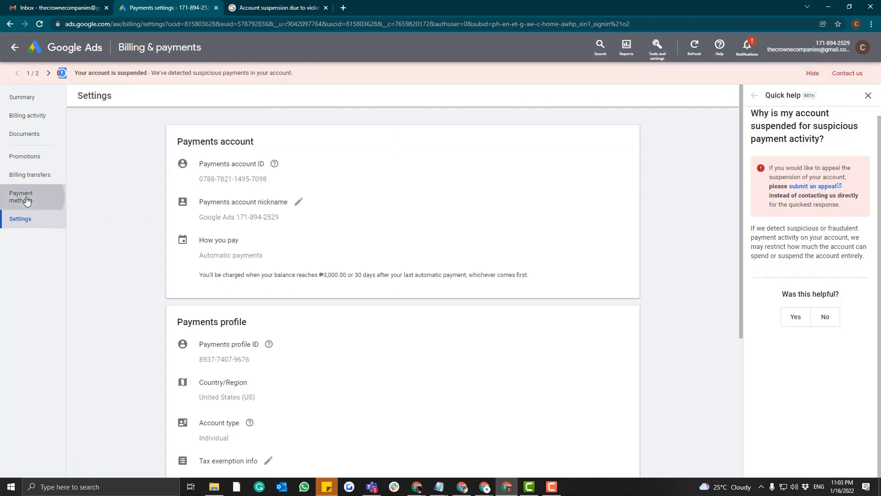
click(24, 198)
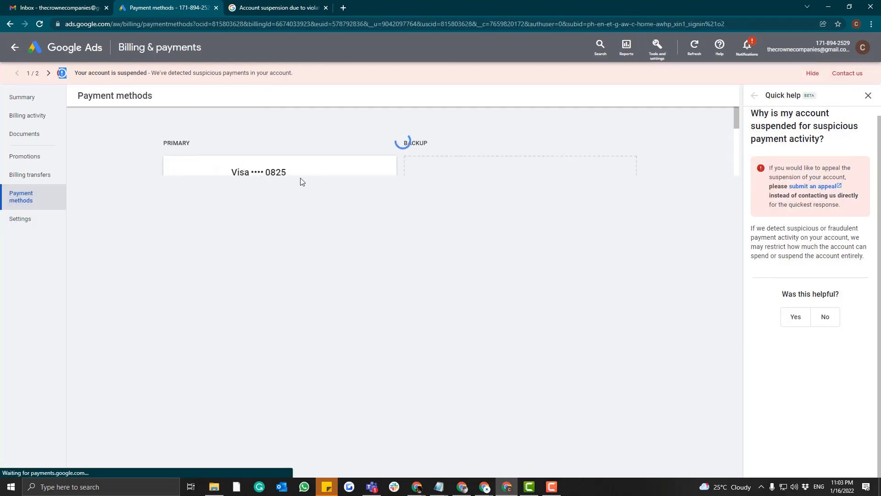
key(ctrl+Tab)
scroll(291, 315, down, 2)
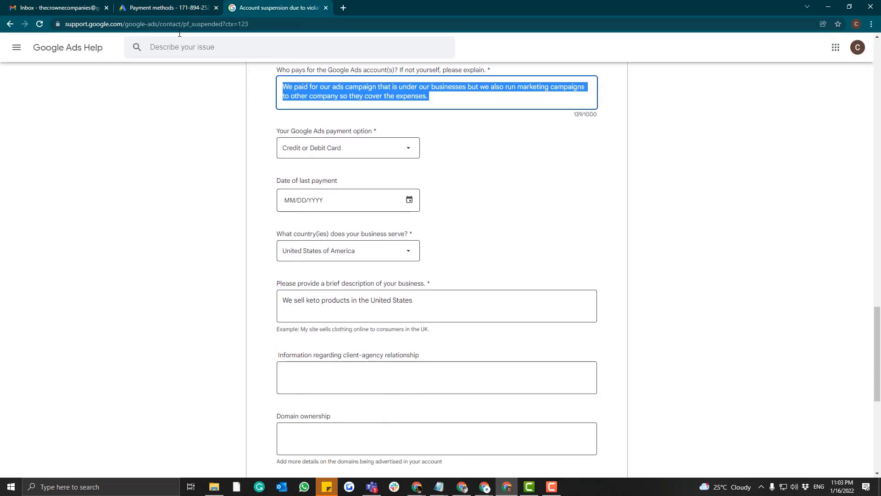
click(142, 6)
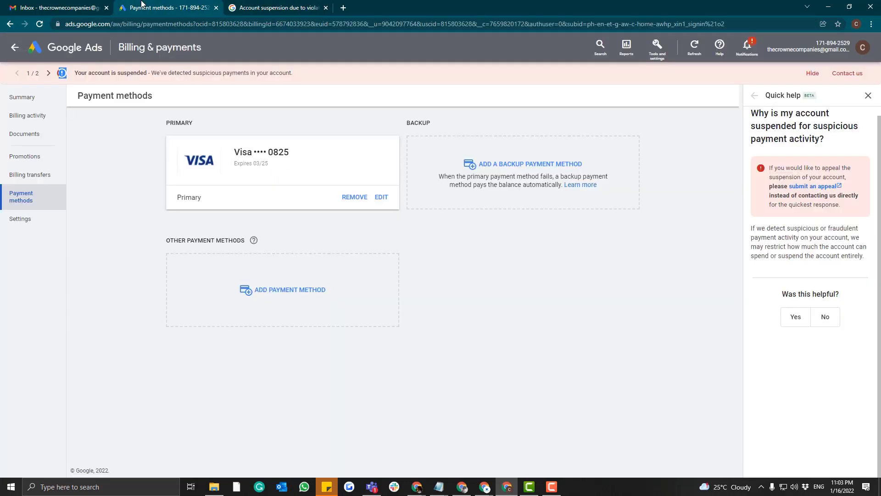
click(31, 104)
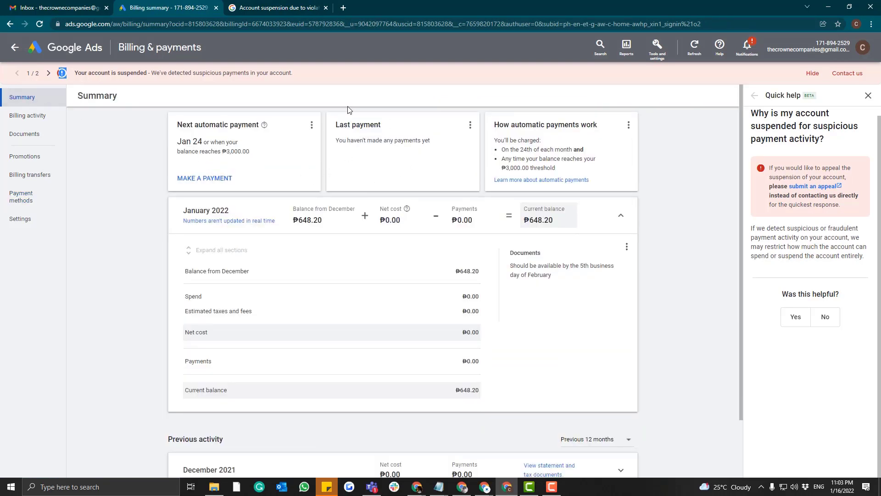
click(281, 8)
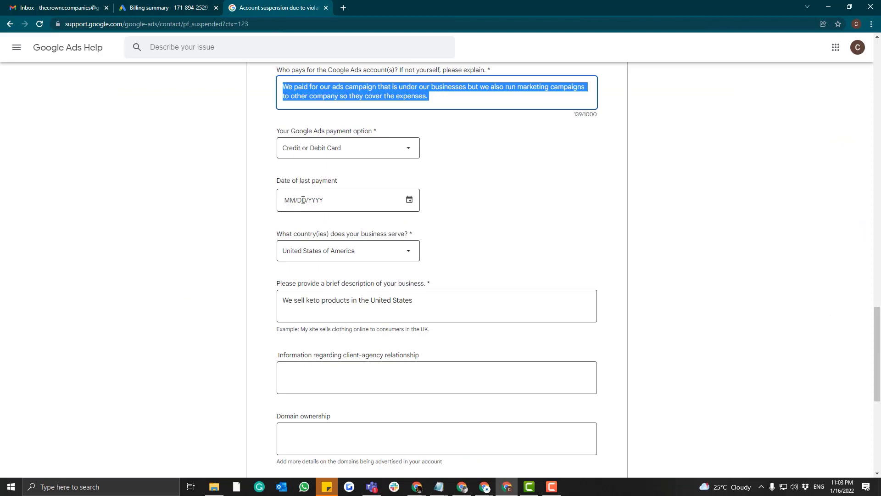
Select United States of America as the country served.
scroll(256, 209, down, 2)
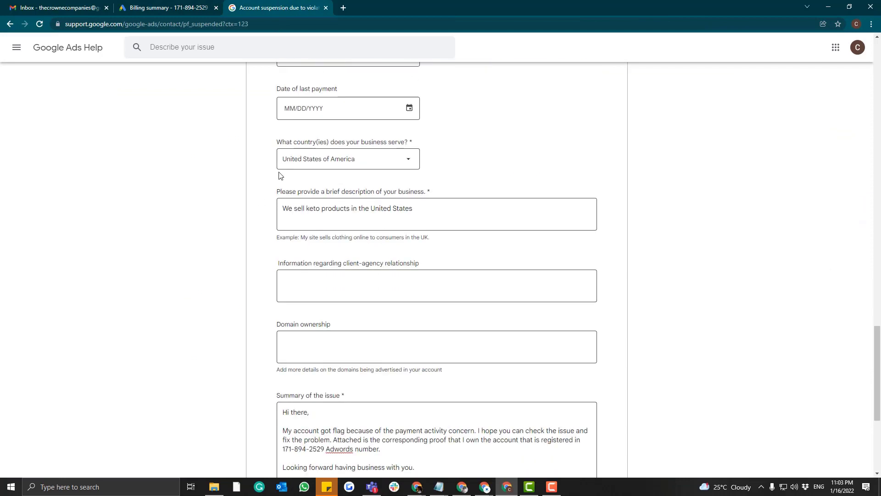
click(310, 166)
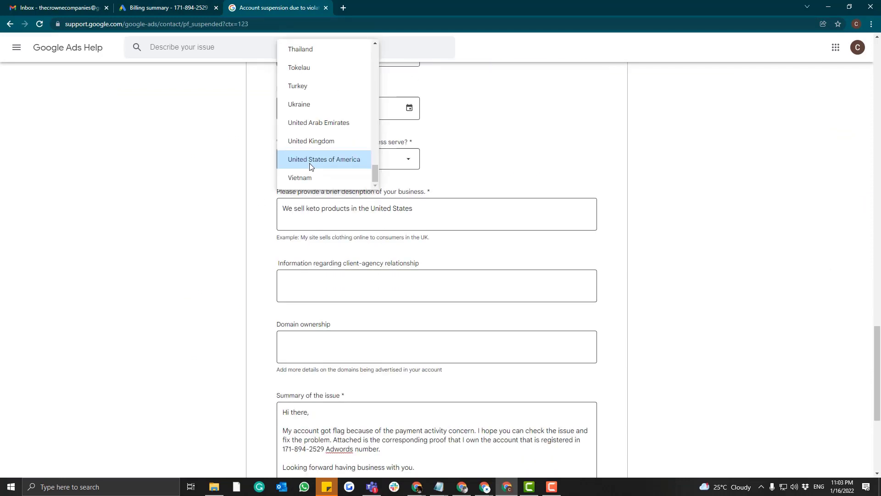
click(311, 161)
Review the keto-products business description and the issue summary mentioning ownership proof.
drag(277, 196, 445, 195)
click(431, 216)
click(447, 193)
click(434, 205)
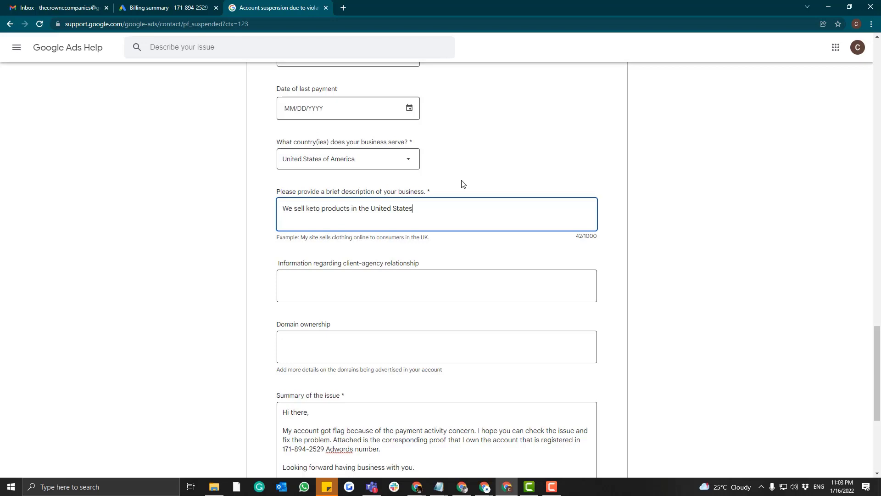
scroll(463, 183, down, 4)
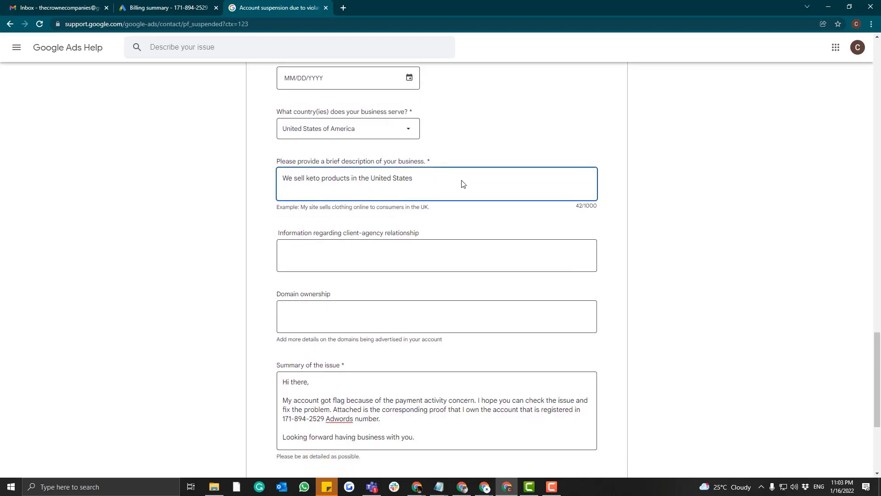
drag(354, 215, 435, 294)
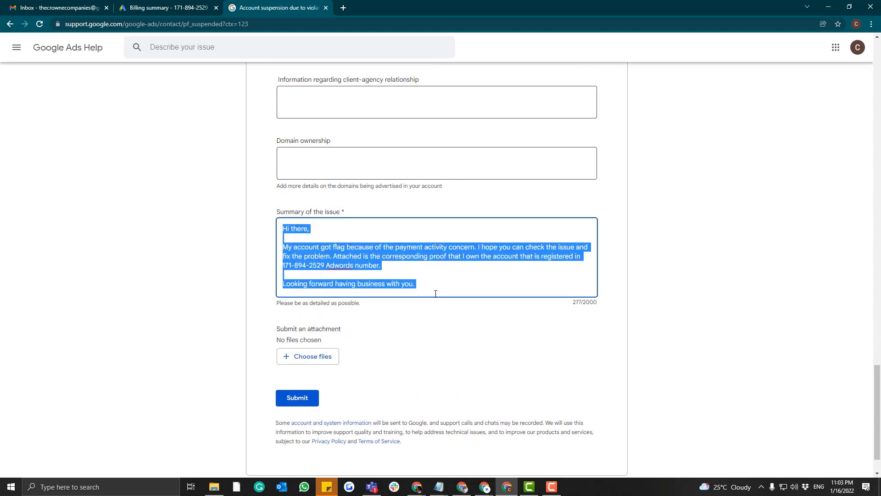
Review the appeal's issue summary text, glance at the Billing summary, then switch to Gmail.
click(392, 232)
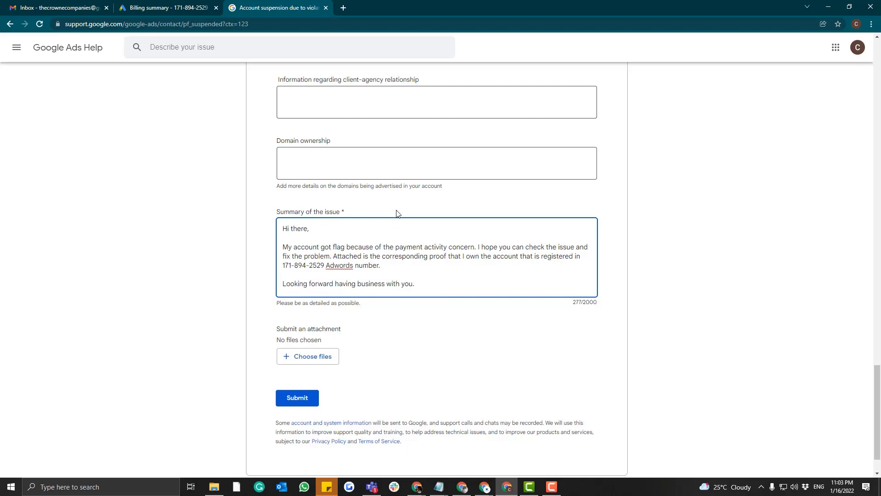
click(155, 6)
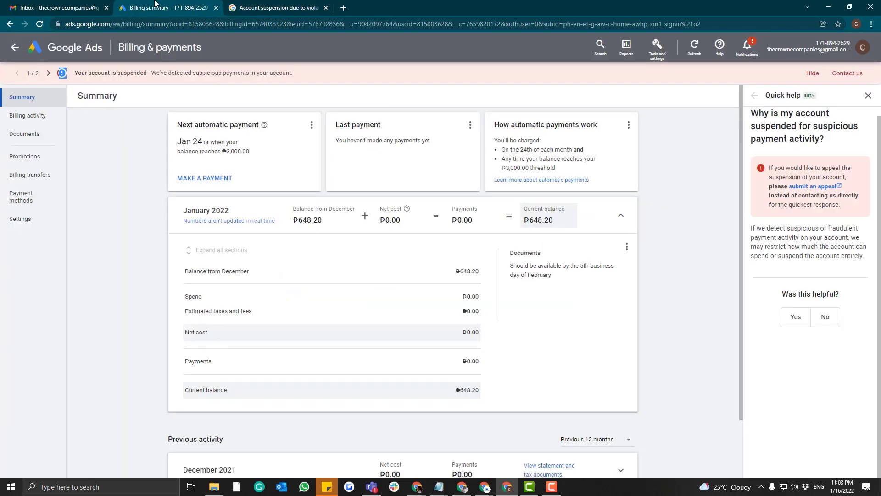
click(269, 10)
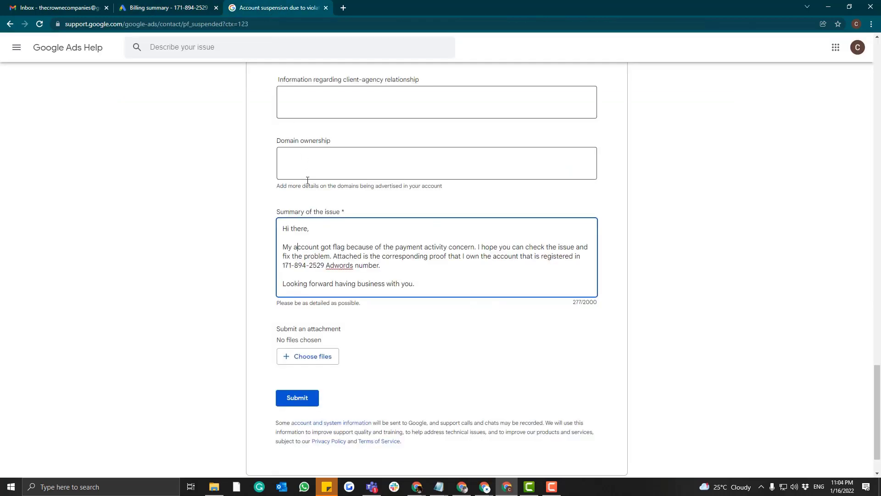
drag(290, 246, 432, 273)
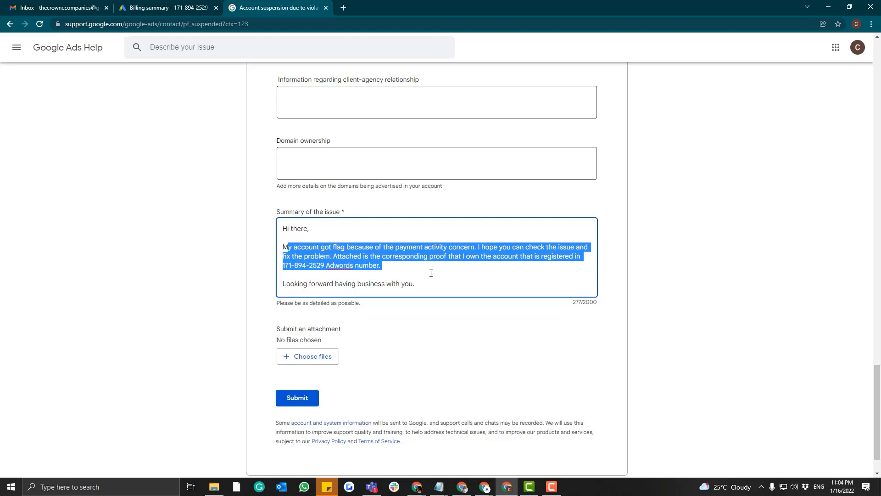
click(431, 273)
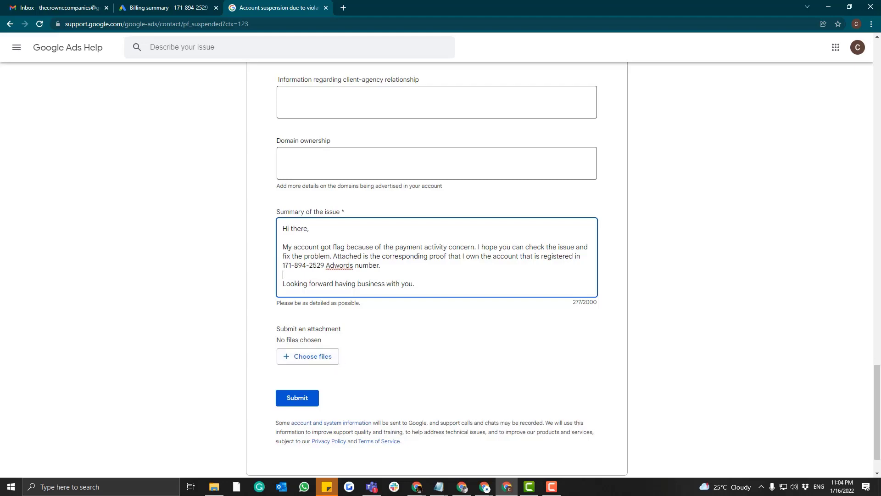
key(alt+Tab)
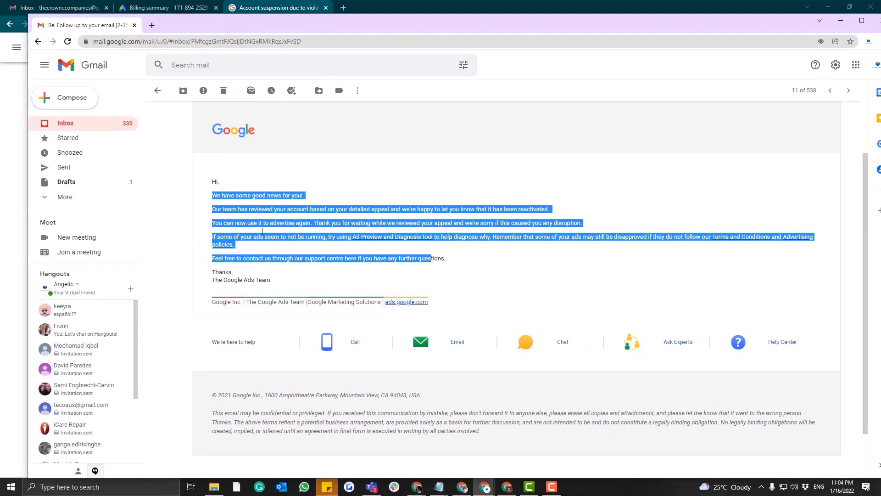
Read through the Google Ads reactivation email body and shift the Gmail window slightly left.
drag(214, 197, 475, 269)
drag(213, 180, 301, 292)
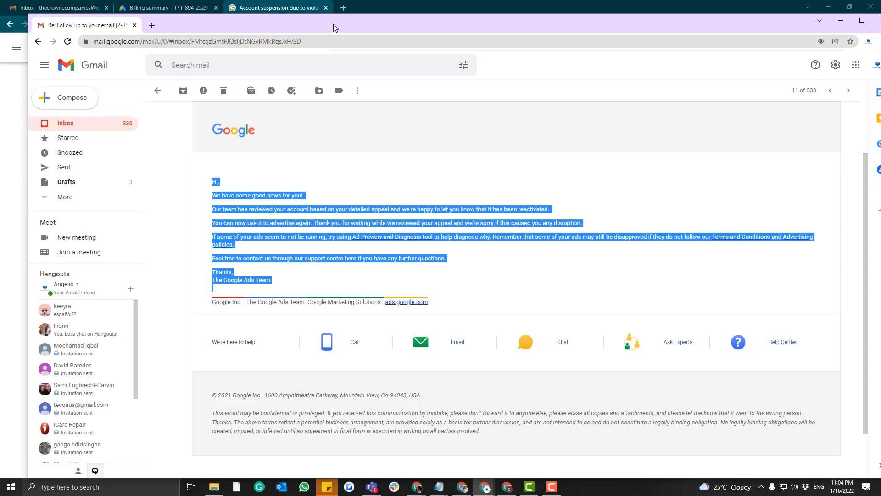
drag(333, 25, 301, 19)
Bring the appeal form window forward and load paypal.com in a new page.
click(302, 8)
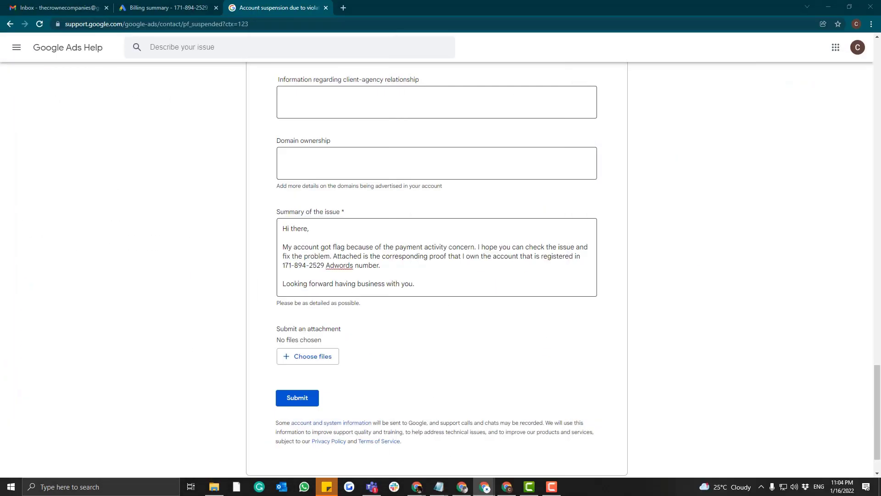
click(345, 6)
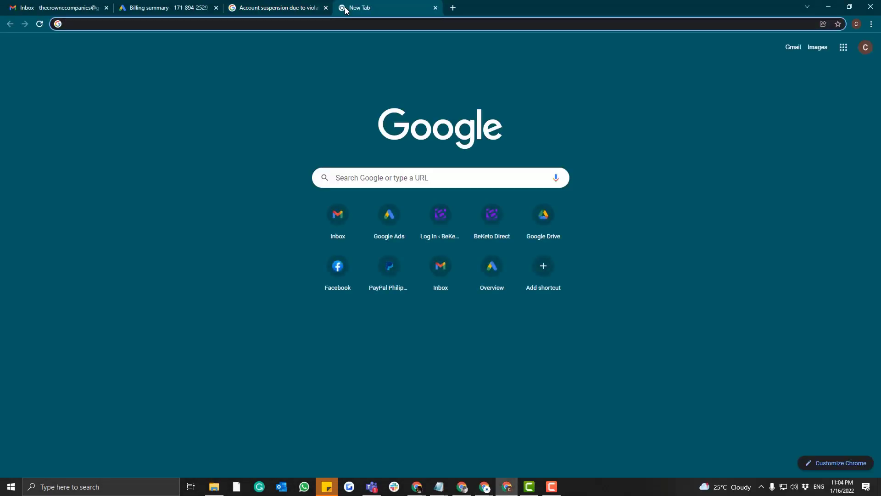
text(oat)
key(BackSpace)
key(BackSpace)
key(BackSpace)
text(pay)
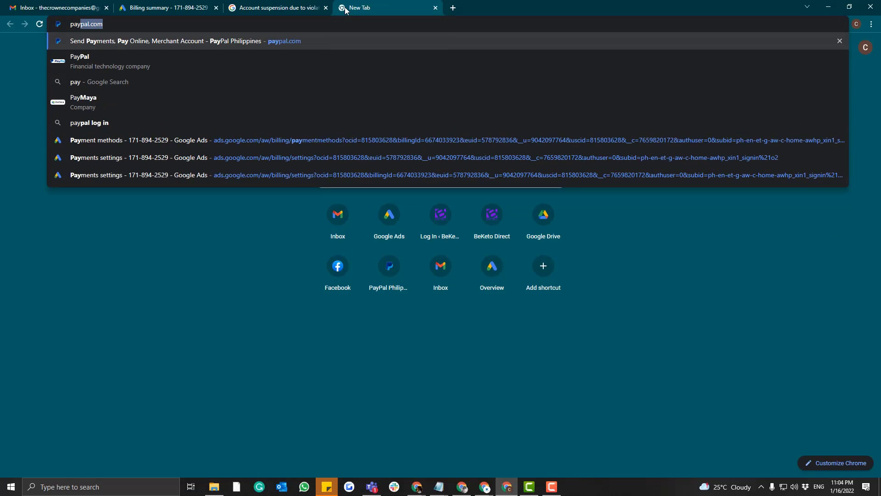
key(Return)
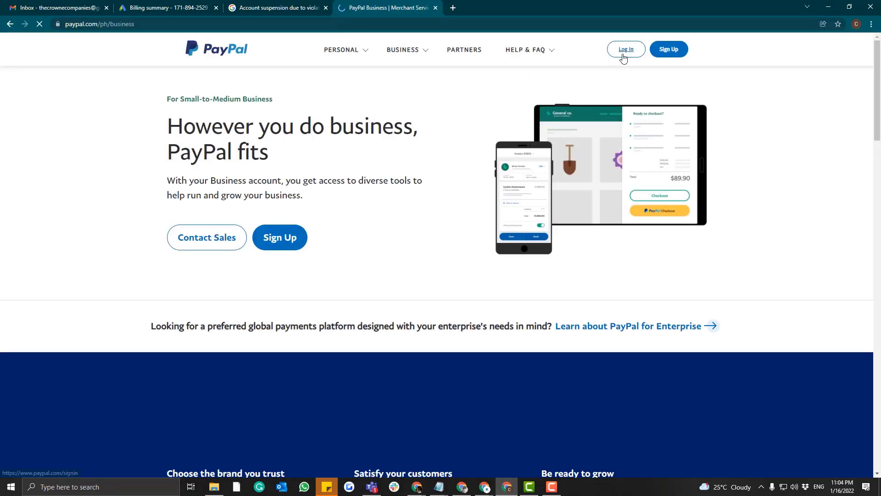
Open PayPal's Log In page and clear the prefilled email field.
click(623, 51)
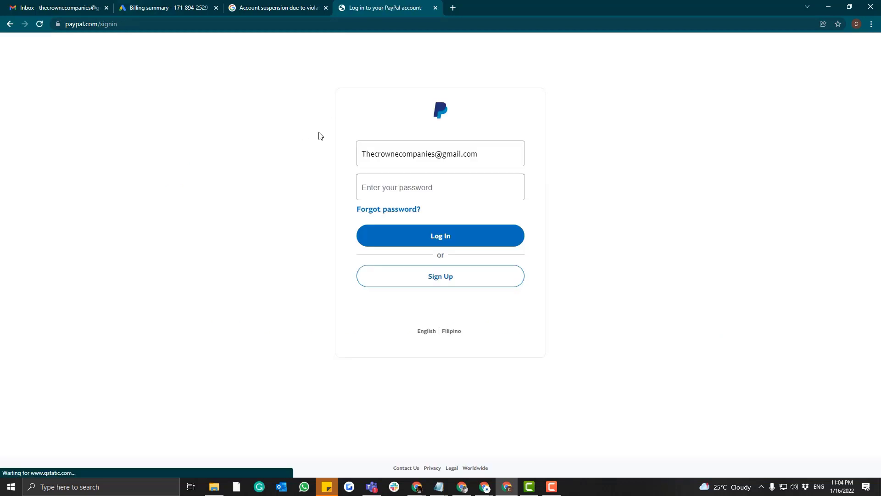
click(402, 153)
key(ctrl+a)
key(BackSpace)
Switch to the Google Ads overview browser window and start a new page there.
click(417, 488)
click(291, 443)
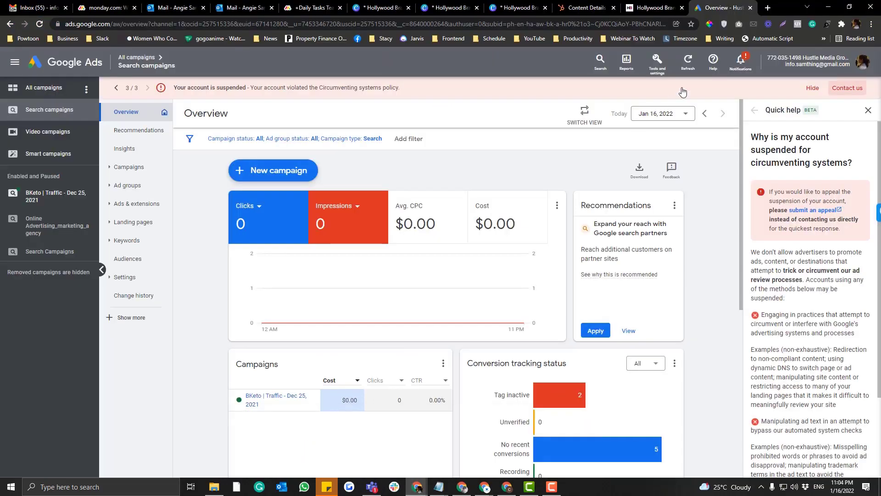
click(769, 7)
Load paypal.com, check the Circumventing systems suspension reason on Google Ads, then return to PayPal Business.
text(paypal.com)
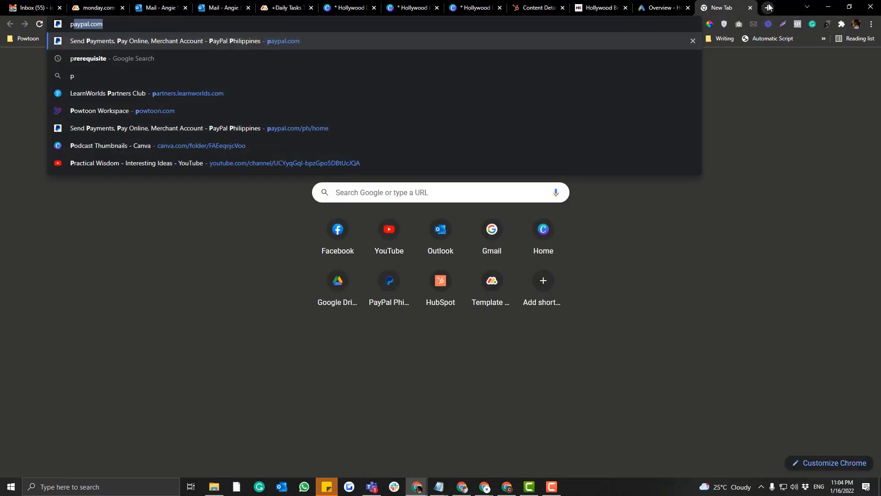
key(Return)
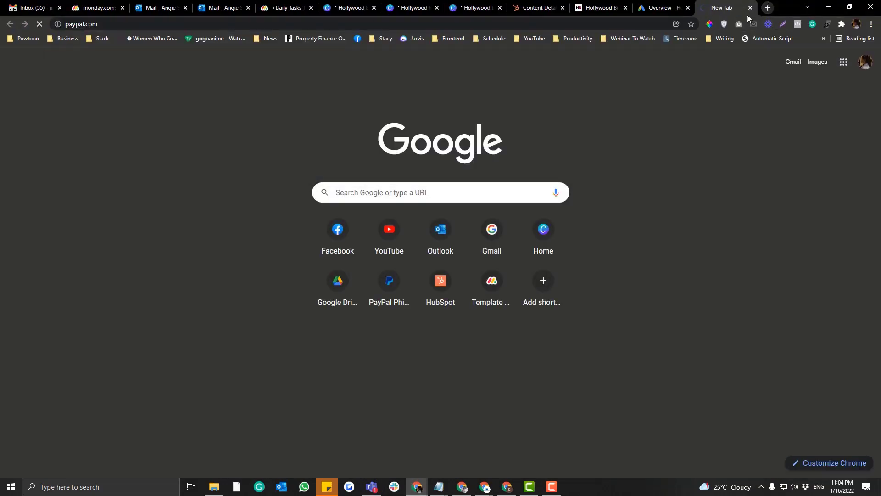
click(670, 7)
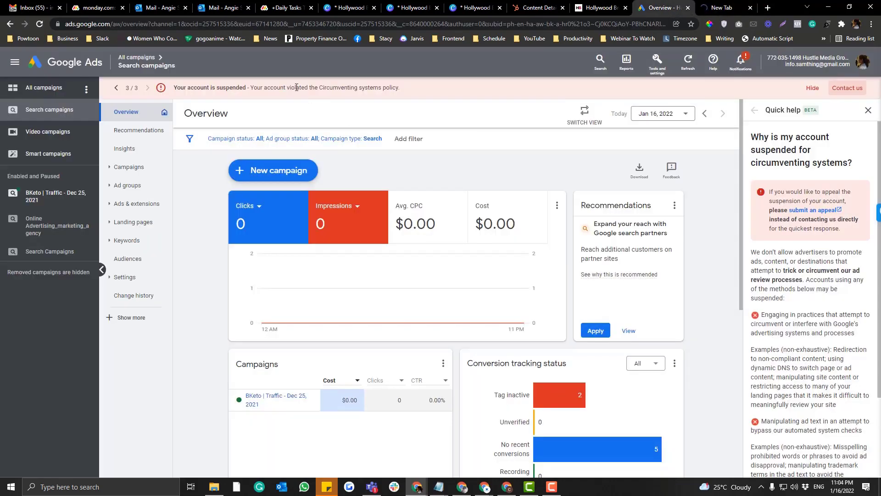
drag(295, 87, 375, 87)
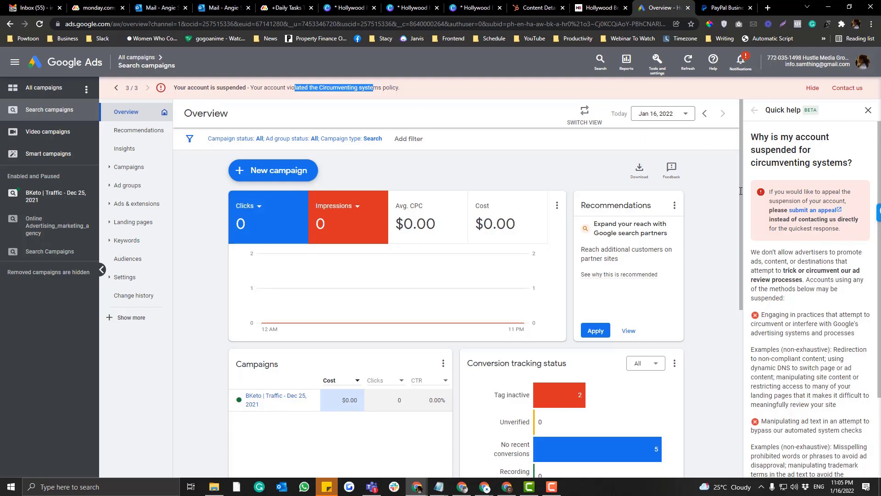
click(724, 7)
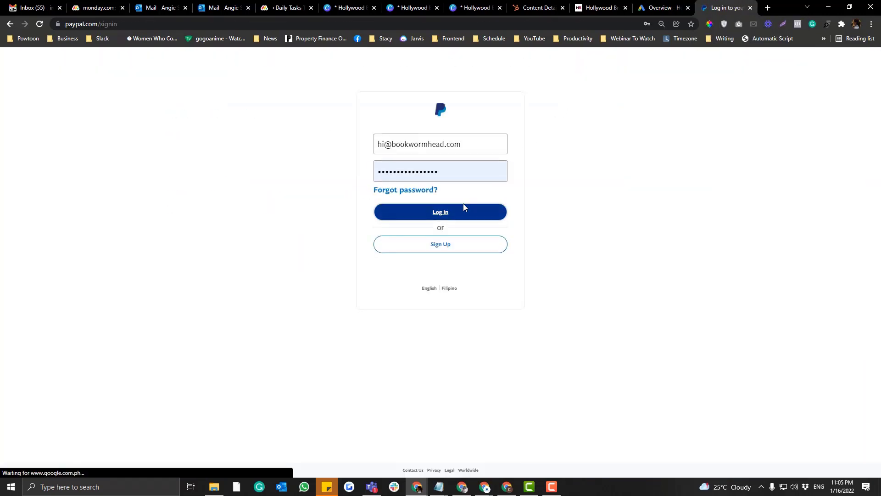
Sign in to PayPal and open Activity > All Transactions.
click(463, 207)
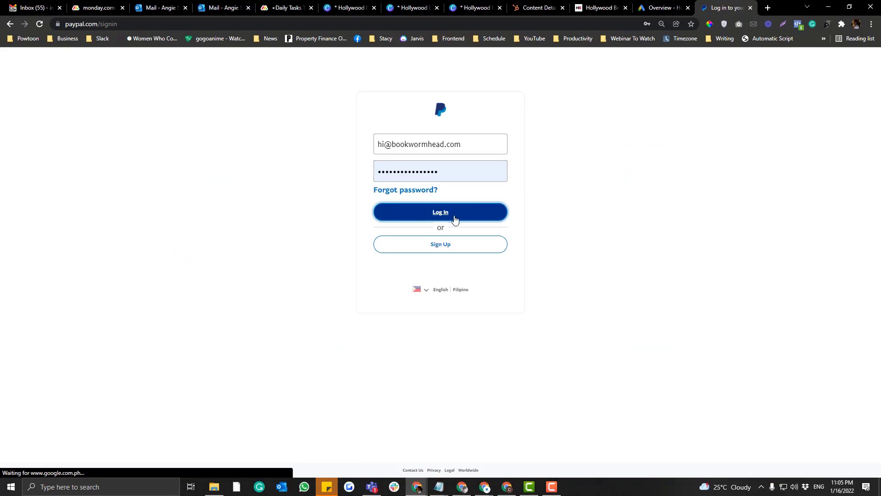
click(441, 218)
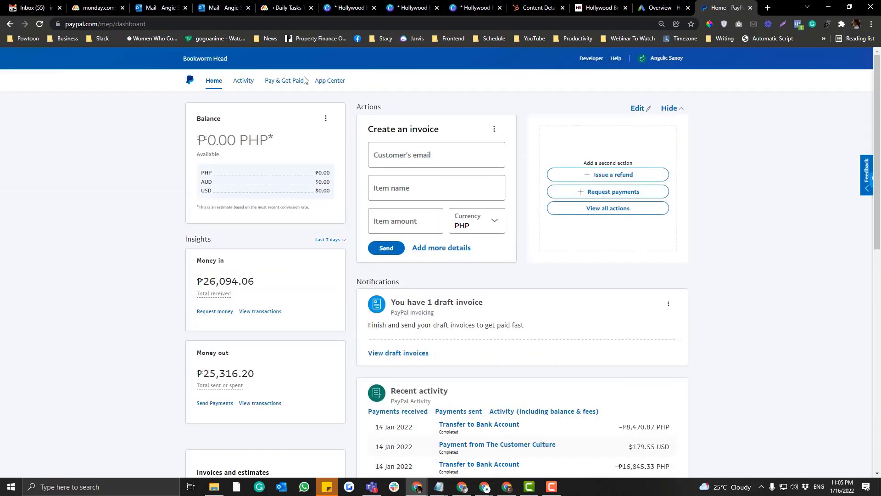
mouse_move(244, 82)
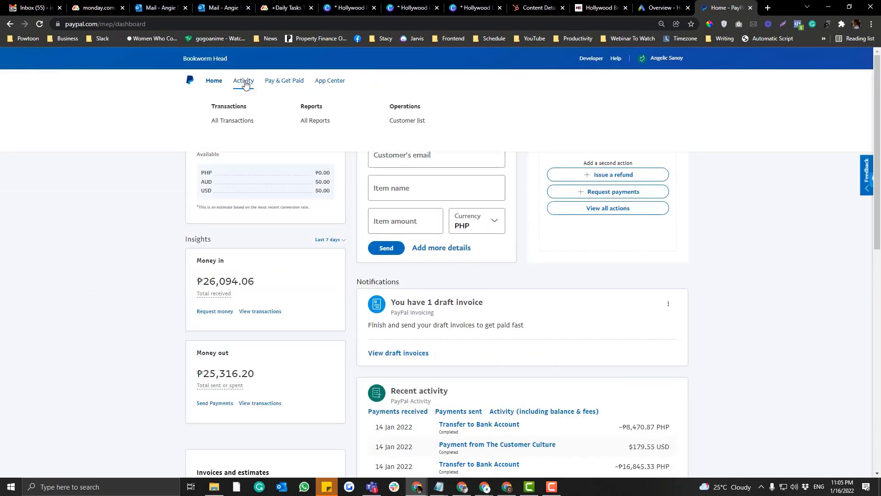
click(239, 125)
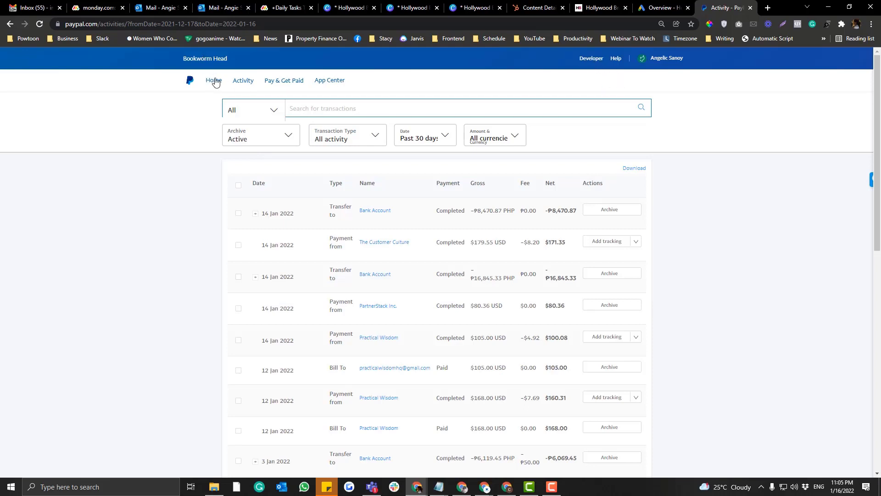
Reopen All Transactions from the dashboard and go to Reports > Activity download.
click(188, 81)
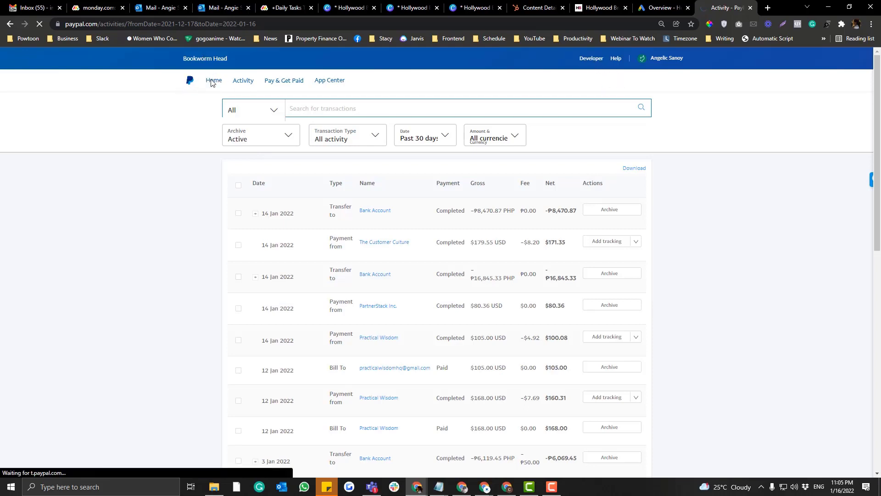
click(325, 85)
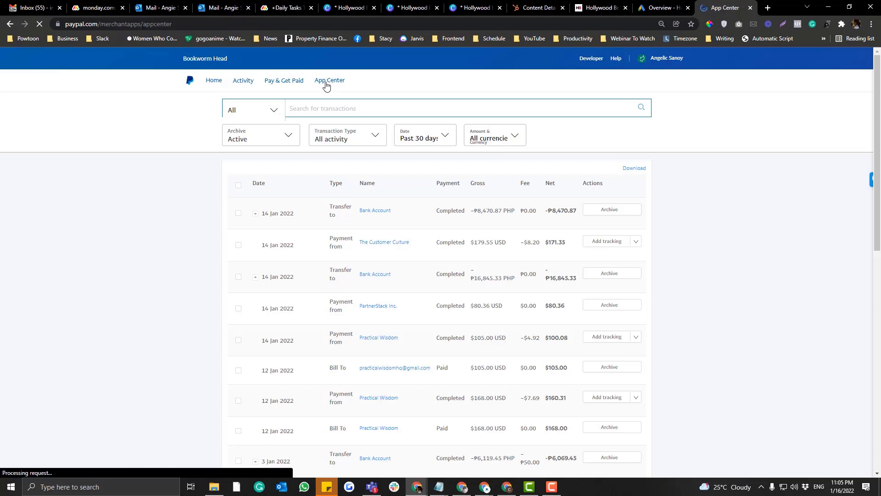
mouse_move(244, 90)
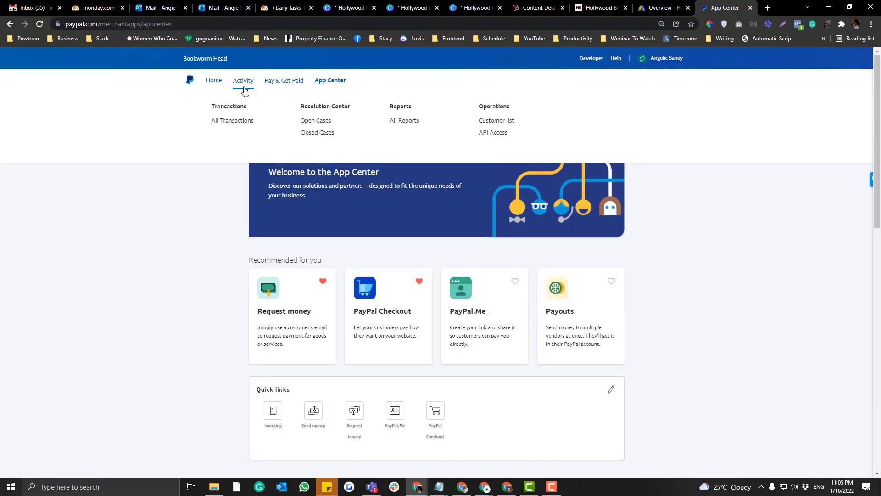
click(238, 125)
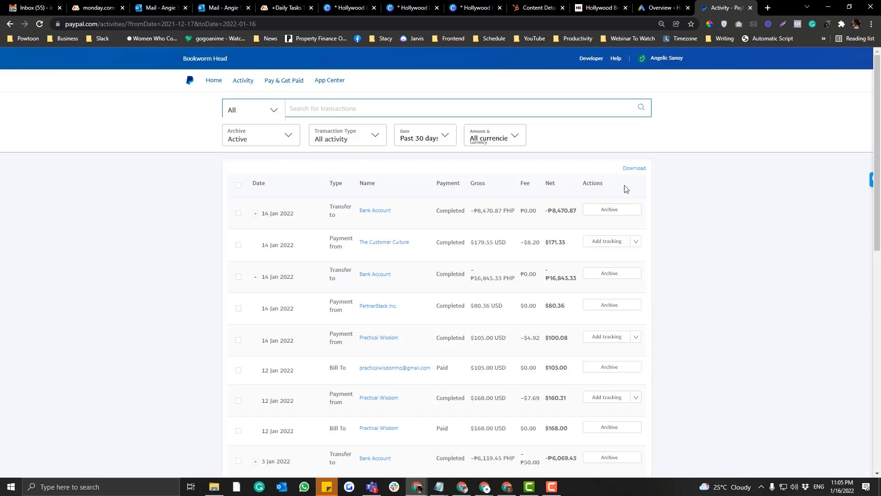
click(635, 169)
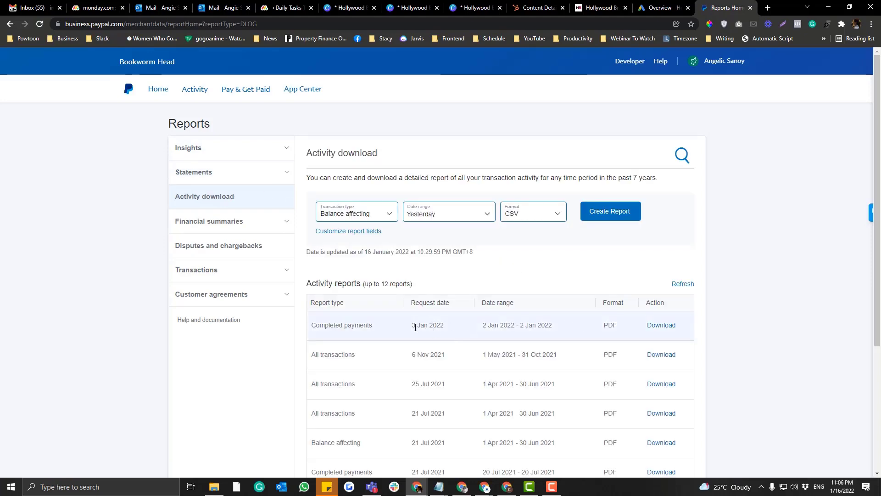
Download the 2 Jan 2022 Completed payments report to the Desktop as Download.PDF and open it.
double_click(352, 326)
click(666, 325)
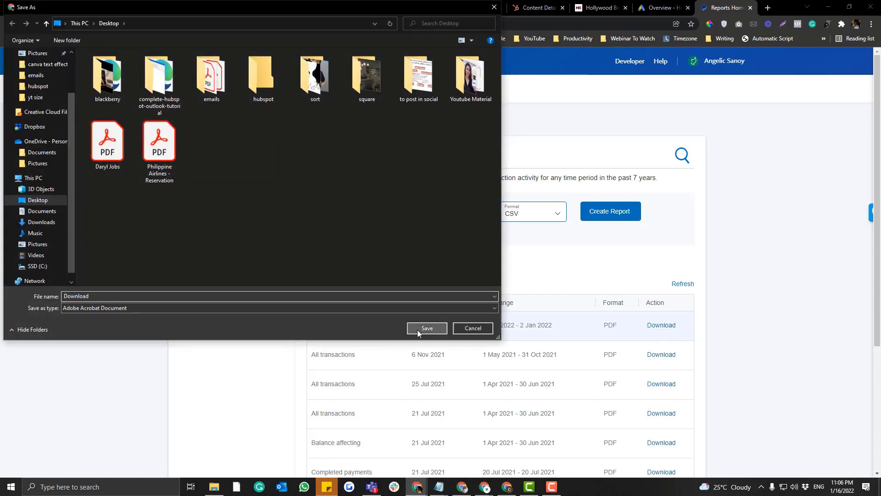
click(425, 330)
click(97, 464)
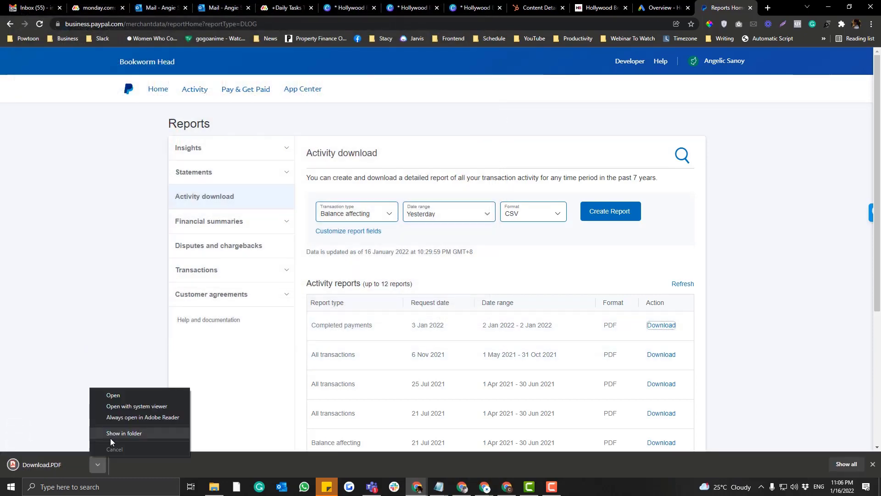
click(412, 386)
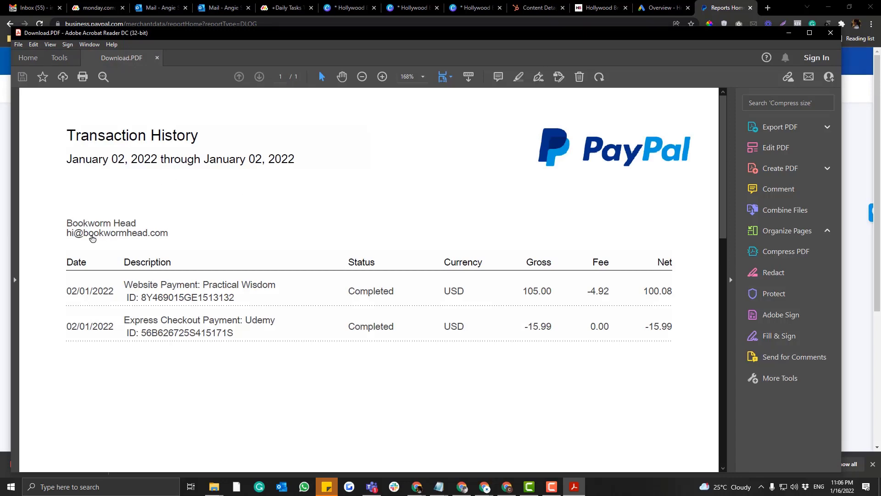
Look over the two-payment transaction history, close Acrobat Reader, and bring the other Chrome window forward.
scroll(429, 233, down, 2)
scroll(429, 232, up, 2)
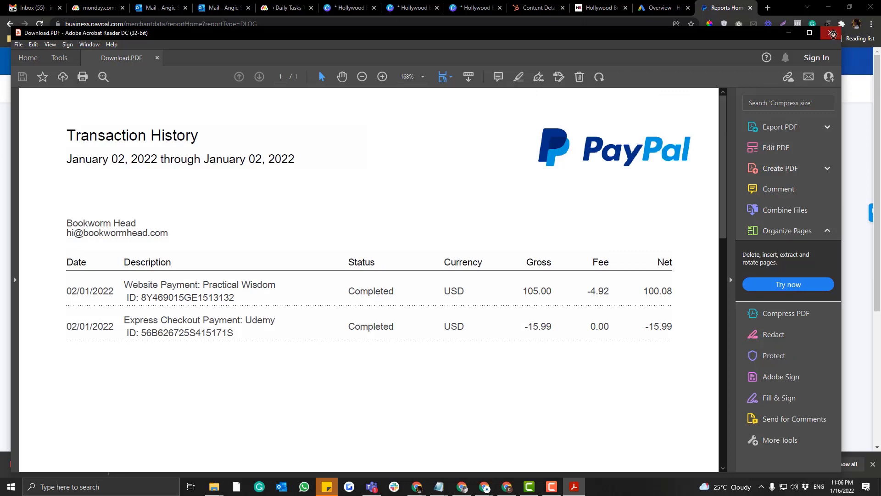
click(831, 33)
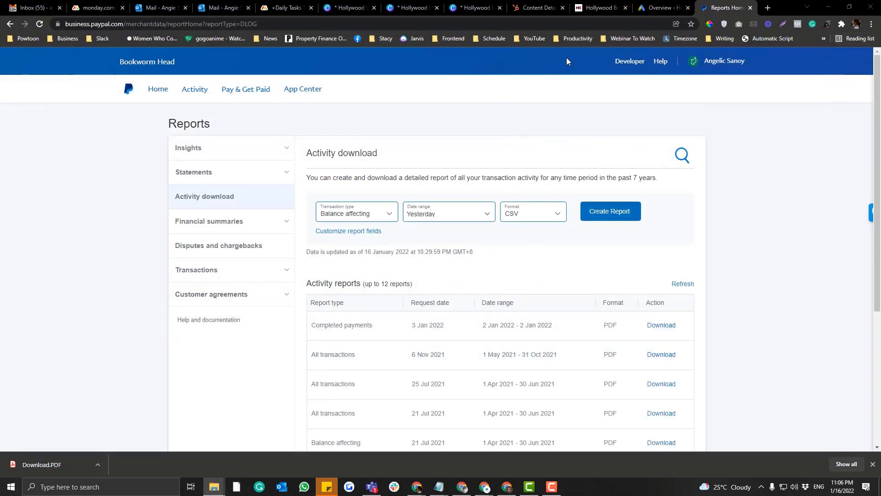
mouse_move(486, 488)
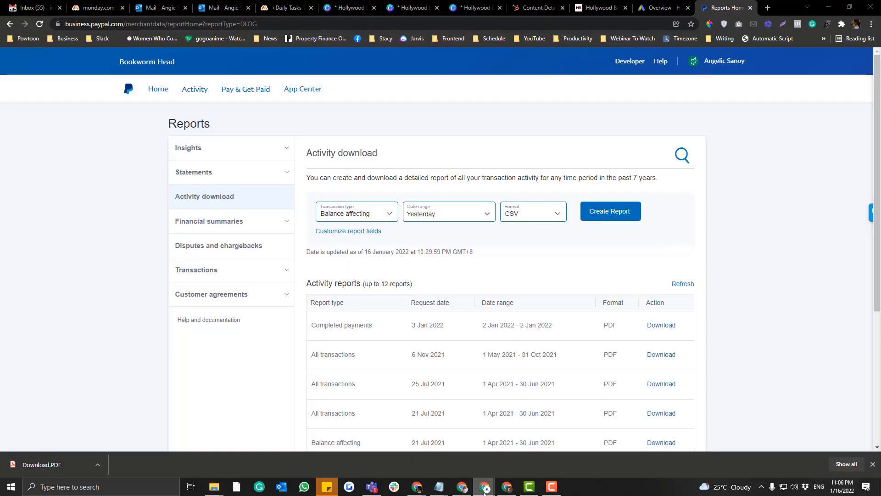
mouse_move(528, 451)
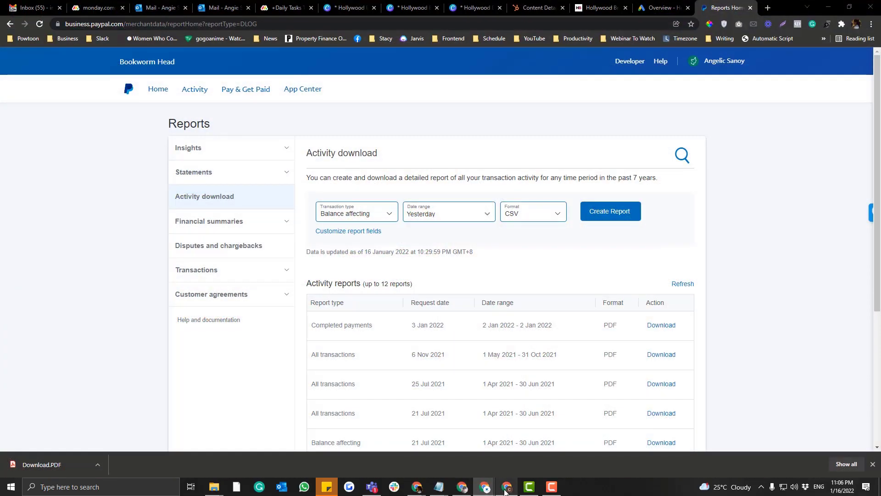
click(506, 487)
Re-check the appeal's Summary of the issue text, then go to the Google Ads billing summary's payment methods.
click(252, 3)
click(198, 5)
click(253, 8)
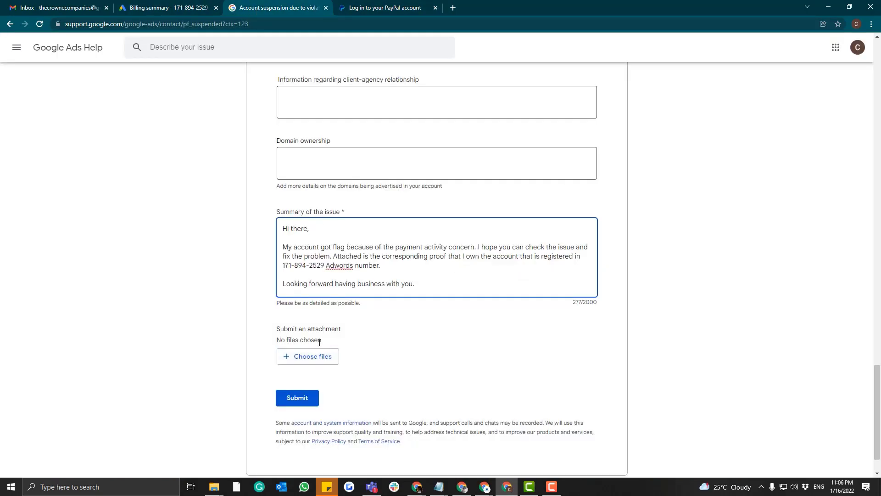
scroll(439, 342, down, 1)
scroll(439, 342, up, 2)
scroll(441, 339, down, 1)
drag(417, 283, 312, 283)
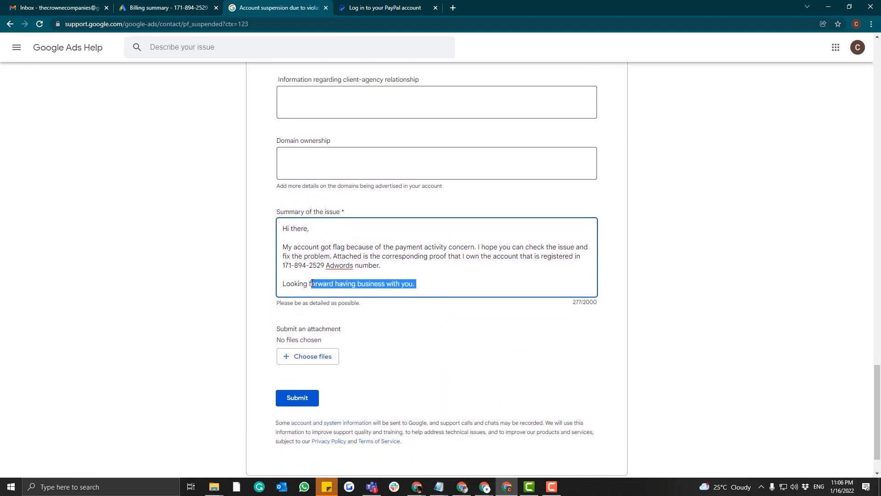
click(359, 276)
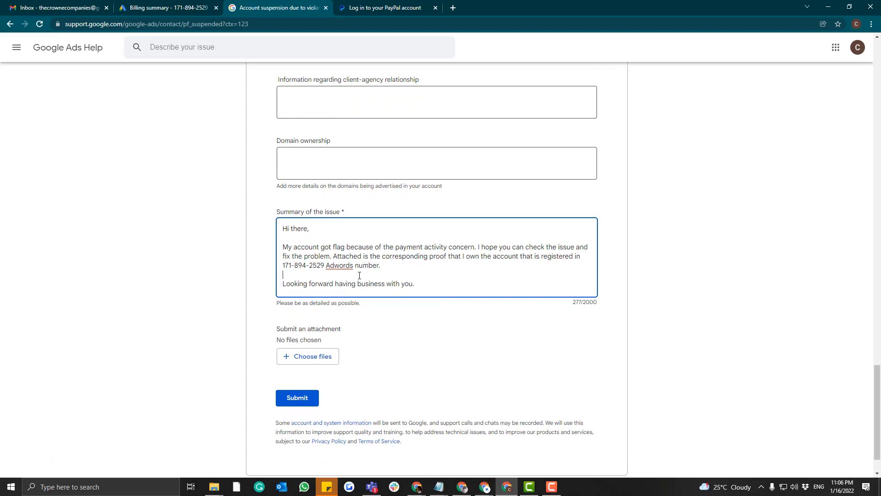
click(151, 6)
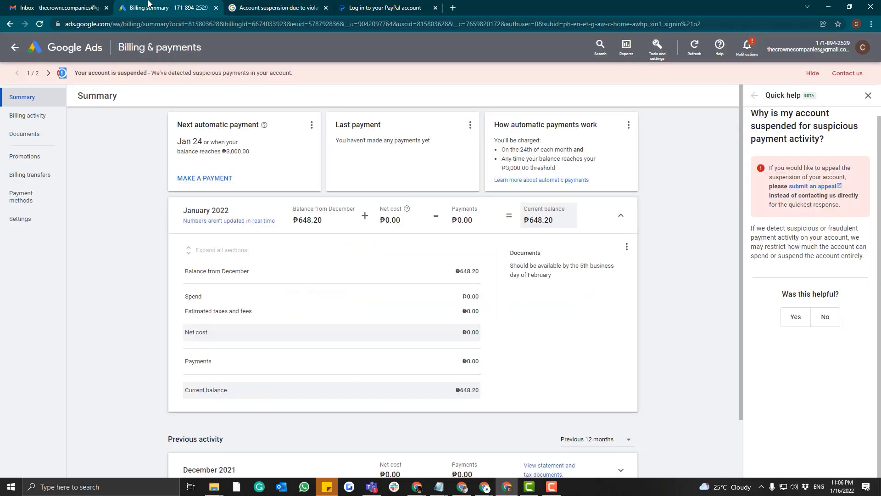
click(30, 202)
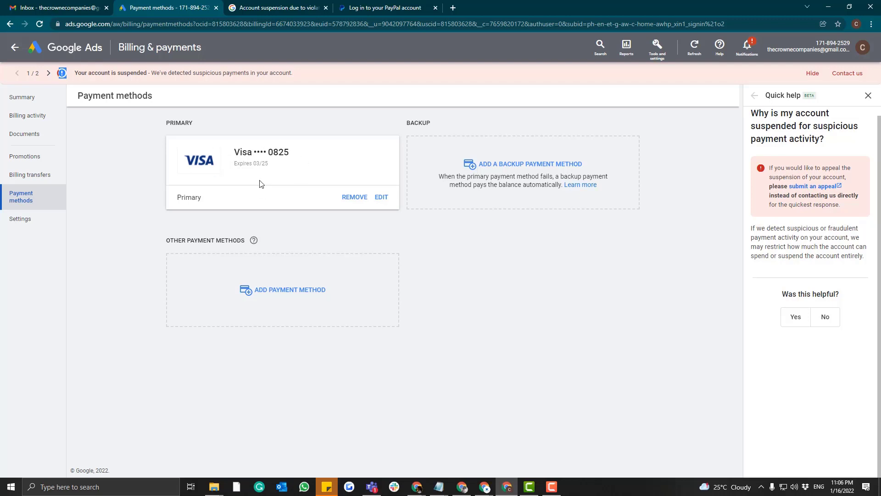
Return to the Account suspension appeal form after confirming the primary Visa card.
click(258, 7)
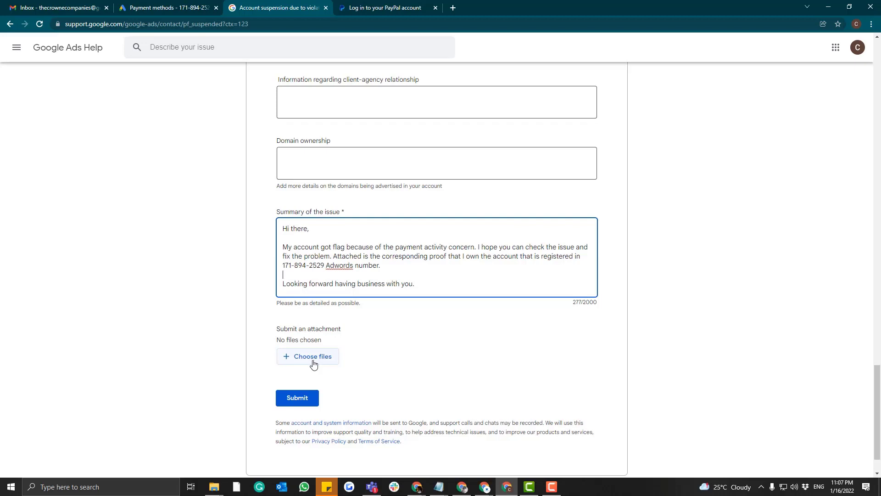
Scroll back through earlier appeal form answers, then bring Gmail over the form and return to its inbox.
scroll(344, 363, down, 1)
scroll(349, 365, up, 1)
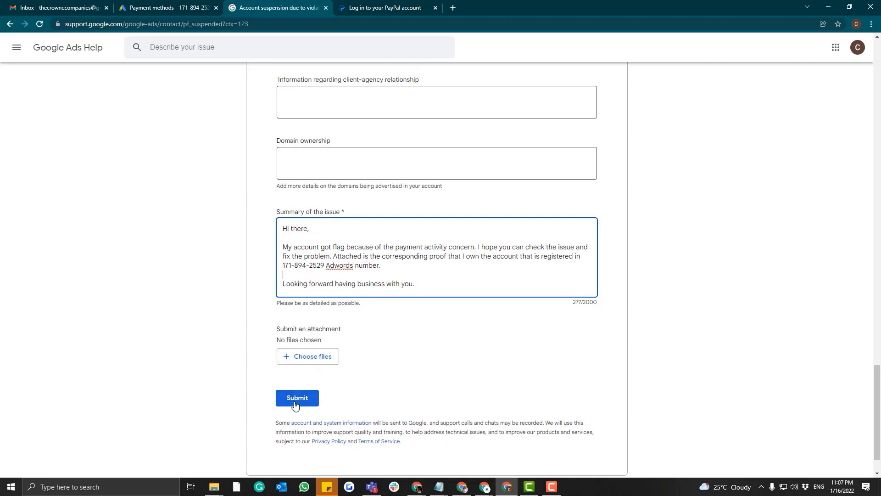
scroll(406, 368, up, 1)
scroll(406, 368, up, 8)
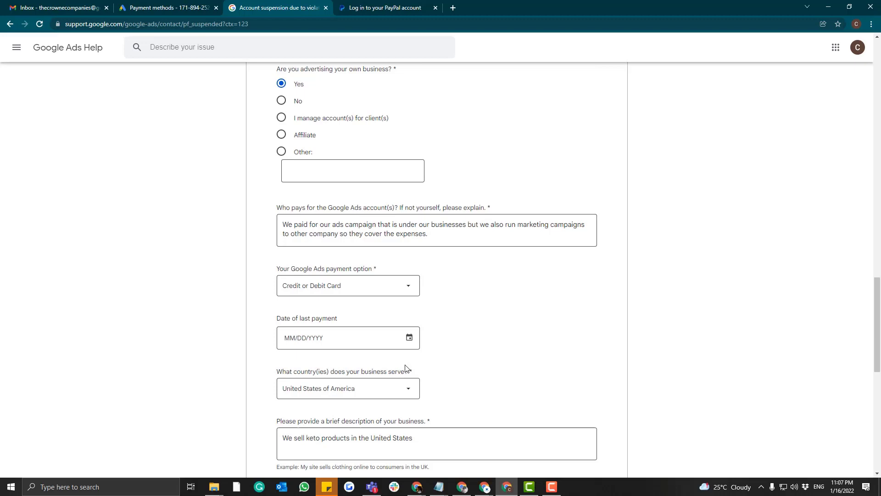
scroll(406, 368, up, 4)
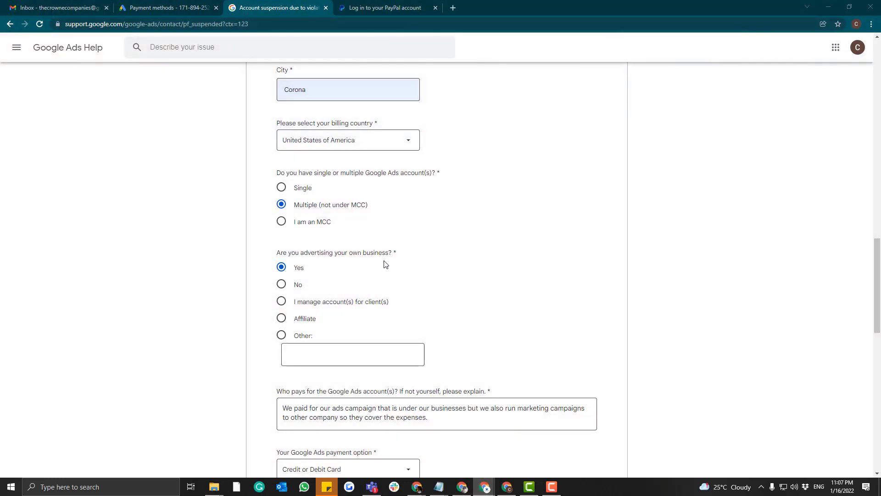
drag(752, 62, 167, 18)
click(60, 117)
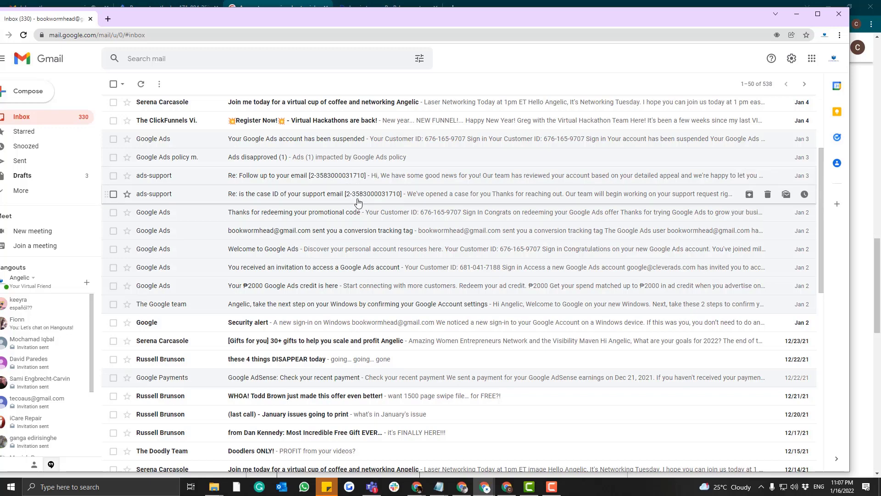
Switch back to the Google Ads Help appeal form with its billing and payer answers intact.
click(544, 4)
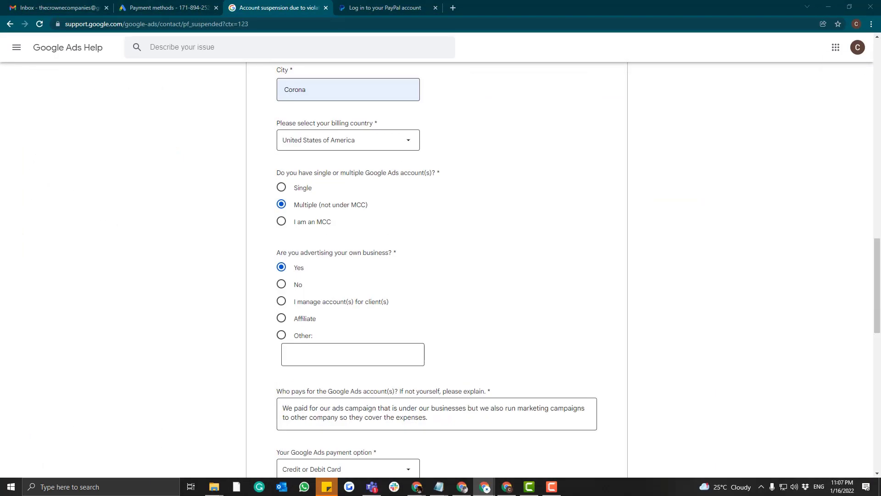
scroll(640, 255, up, 15)
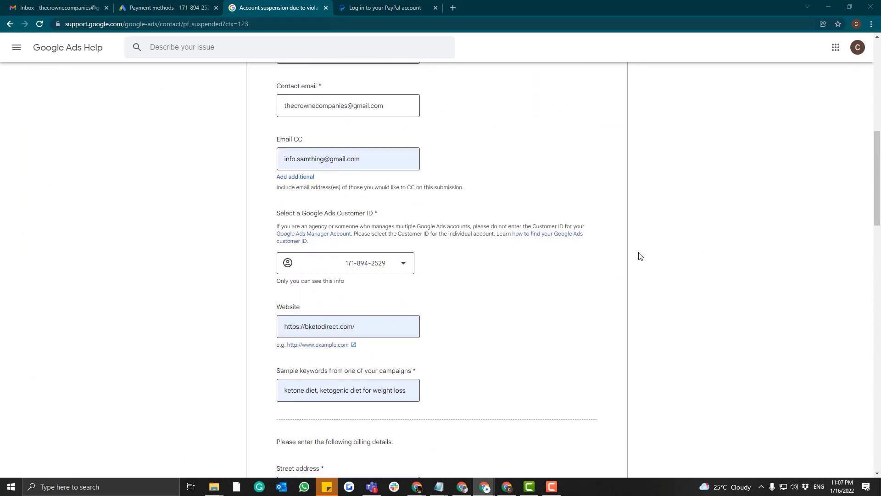
scroll(524, 243, up, 6)
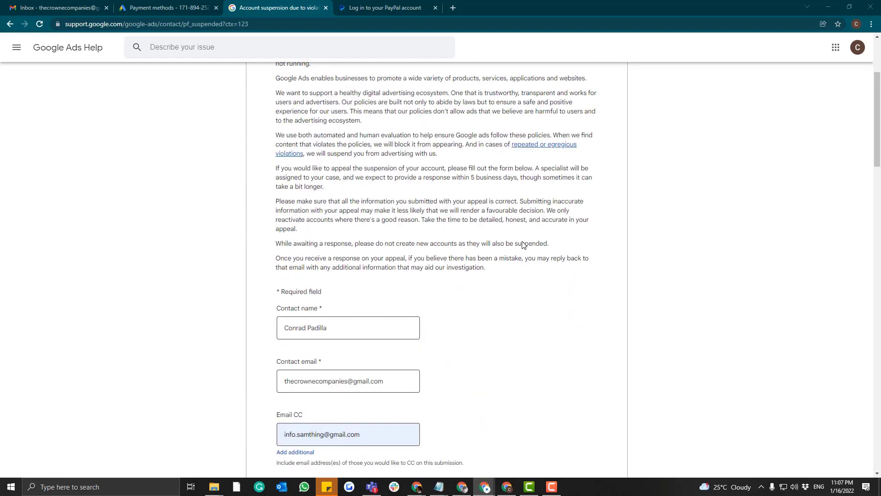
scroll(436, 291, up, 3)
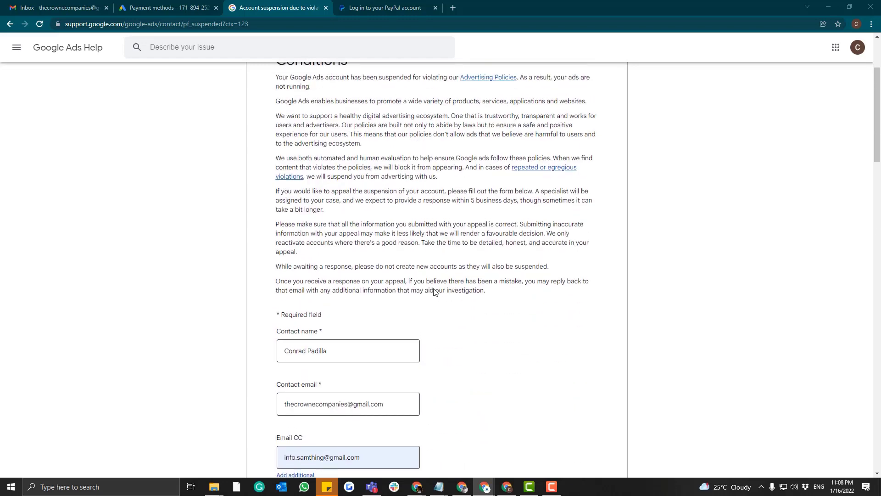
scroll(435, 292, down, 10)
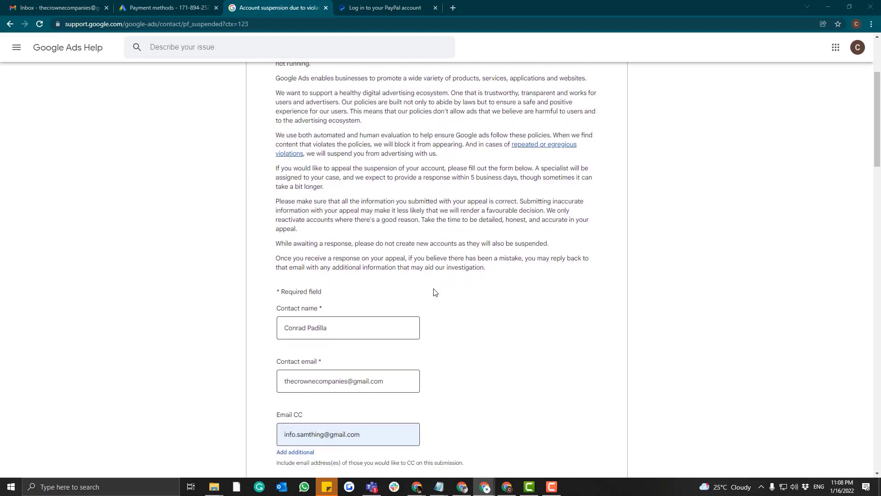
scroll(436, 292, down, 14)
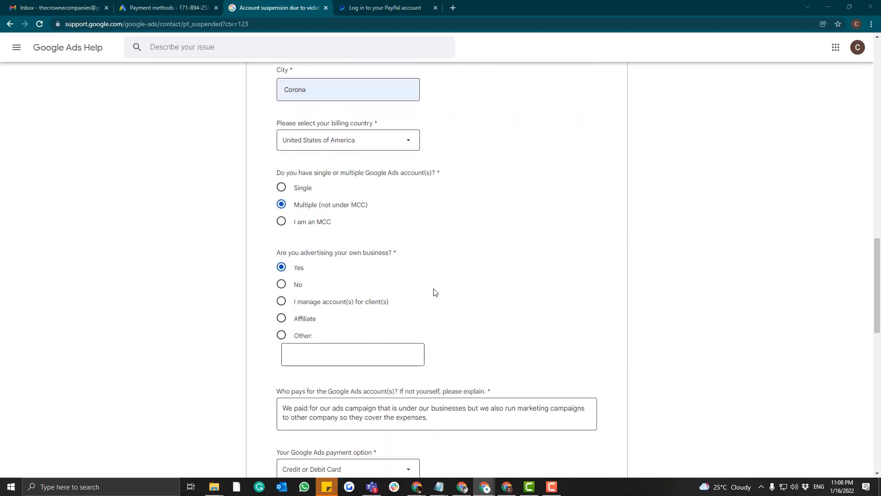
scroll(425, 346, down, 8)
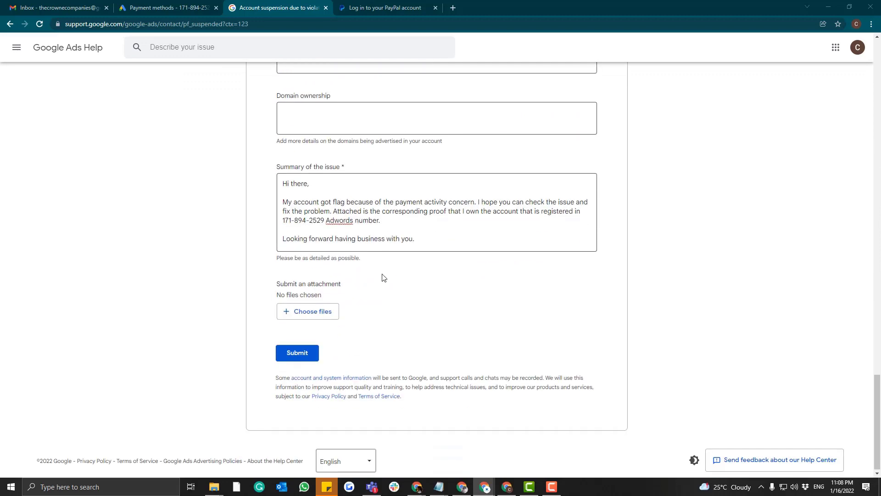